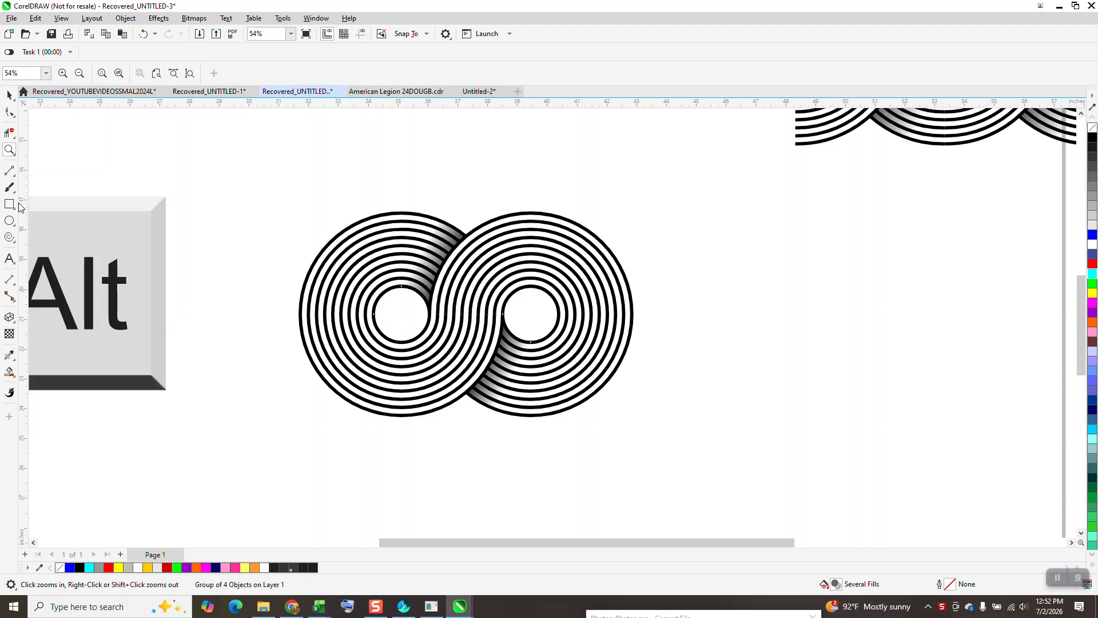
Step: Draw a horizontal line about 4.33 inches long between the centres of the two ring sets
left_click(14, 180)
left_click(57, 179)
left_click_drag(402, 315, 530, 314)
left_click(9, 94)
left_click(121, 75)
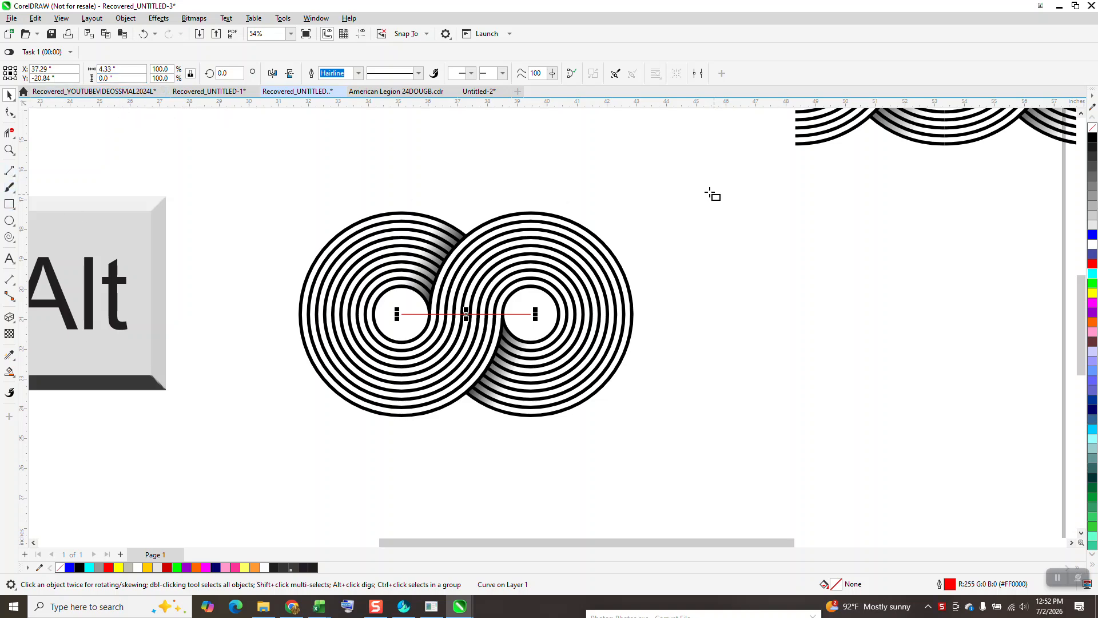
Step: Draw a tall rectangle about 8.42 inches high, set its width to 4.33 inches and centre it on the page
key("F6")
left_click_drag(689, 187, 832, 439)
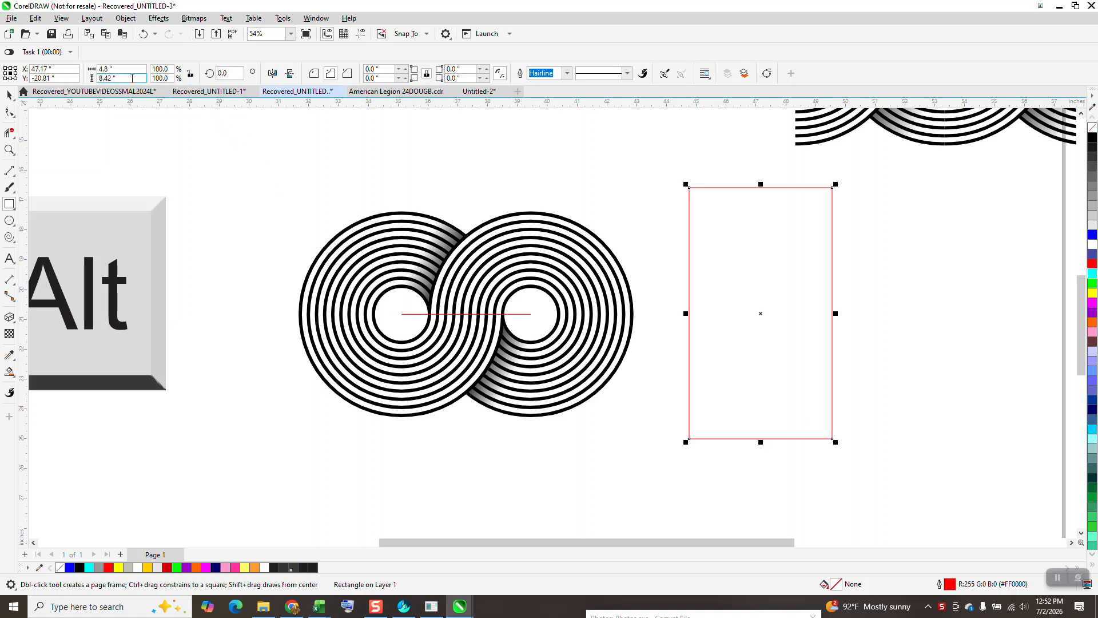
key("shift+Tab")
type("4.33")
key("Return")
key("p")
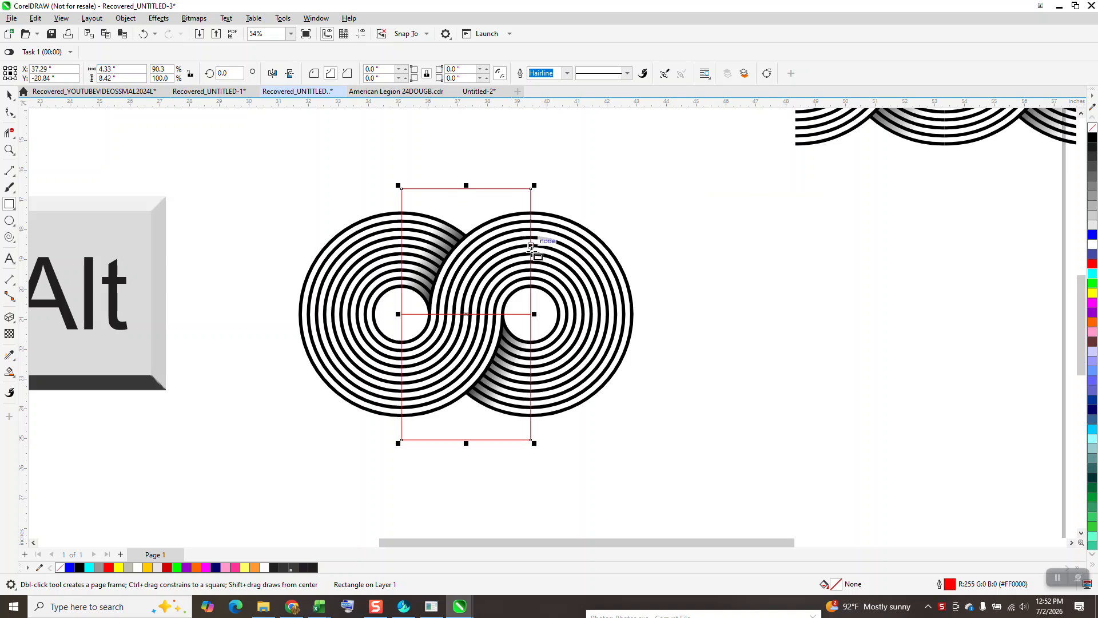
Step: Delete the horizontal line joining the centres of the two ring sets
left_click(11, 97)
key("Escape")
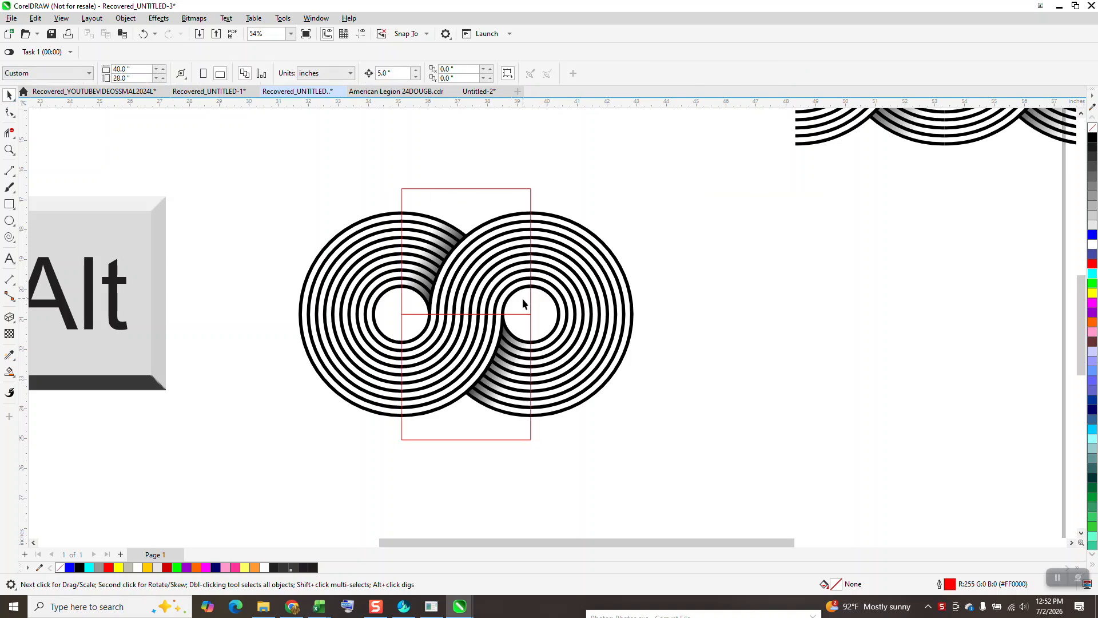
left_click(522, 314)
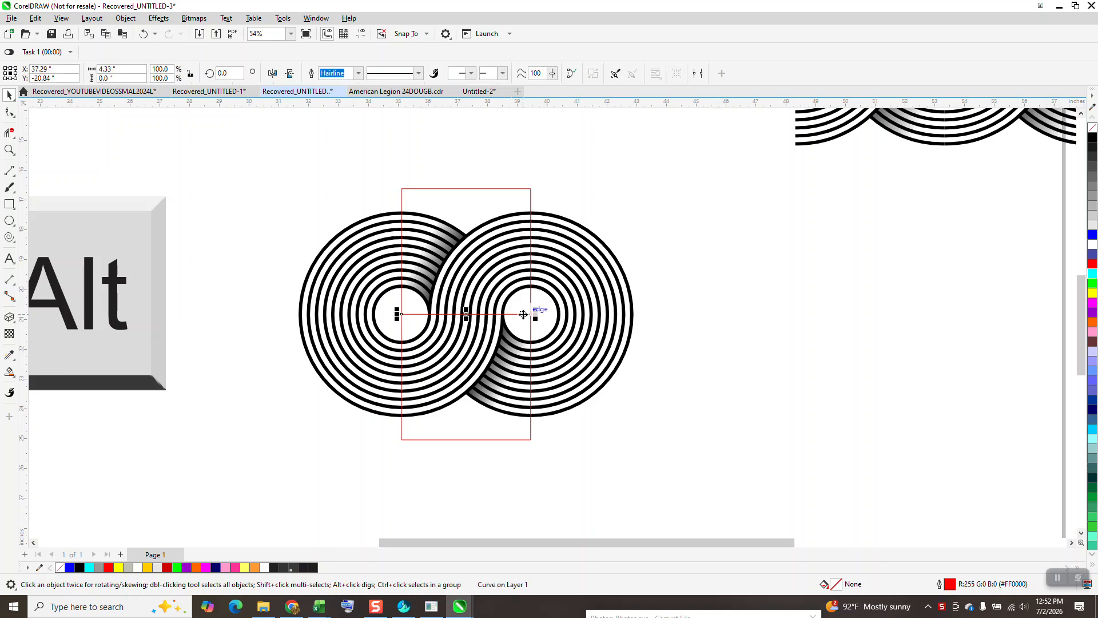
key("Delete")
Step: Remove the ring segments on both sides outside the rectangle with Virtual Segment Delete, and delete the rectangle
left_click(10, 133)
left_click_drag(388, 198, 383, 417)
left_click_drag(547, 199, 675, 445)
left_click(9, 95)
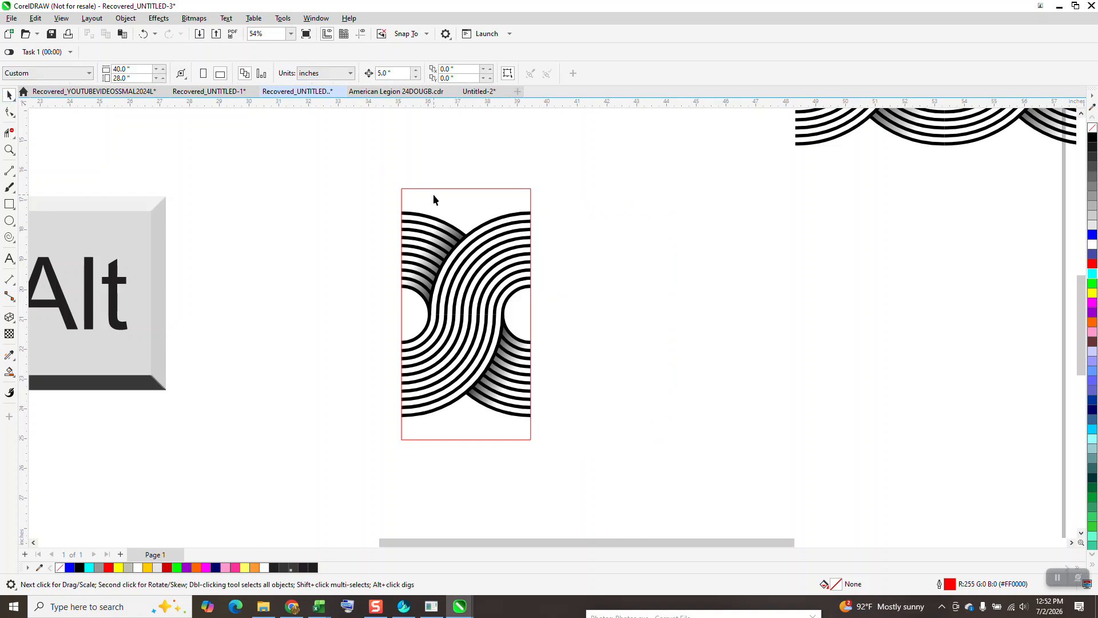
left_click(463, 189)
key("Delete")
left_click_drag(620, 446, 618, 440)
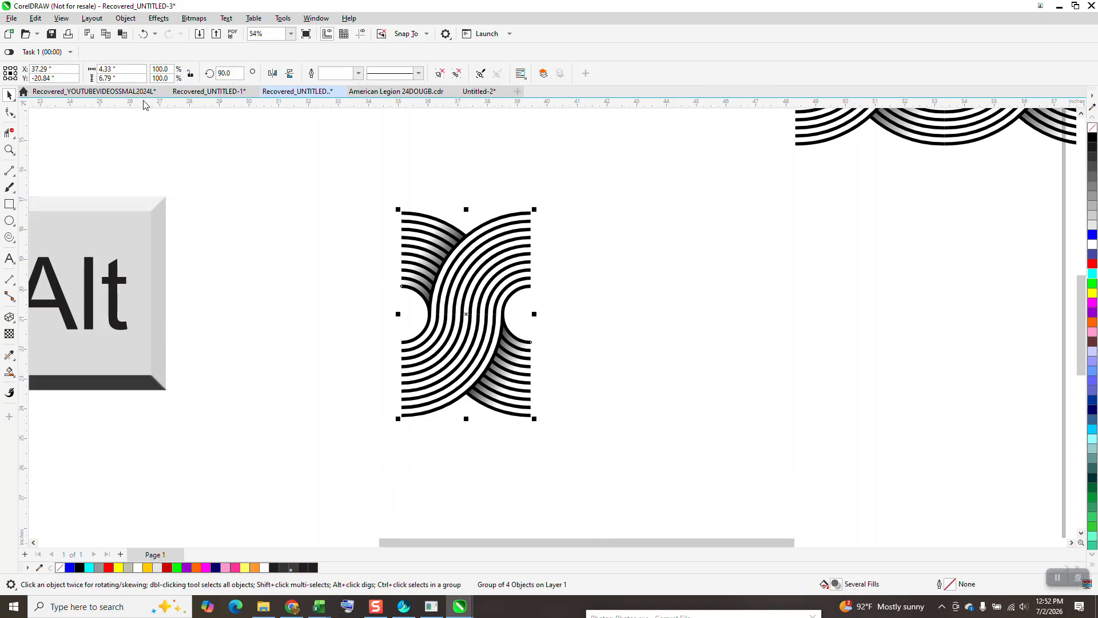
double_click(114, 69)
type("4")
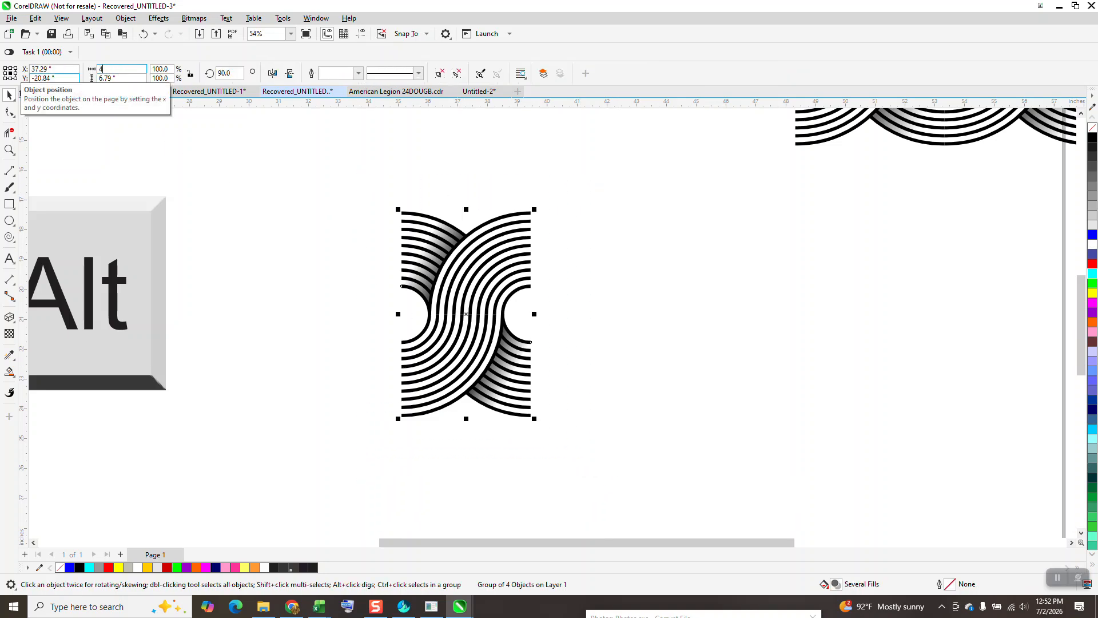
key("Return")
left_click(143, 34)
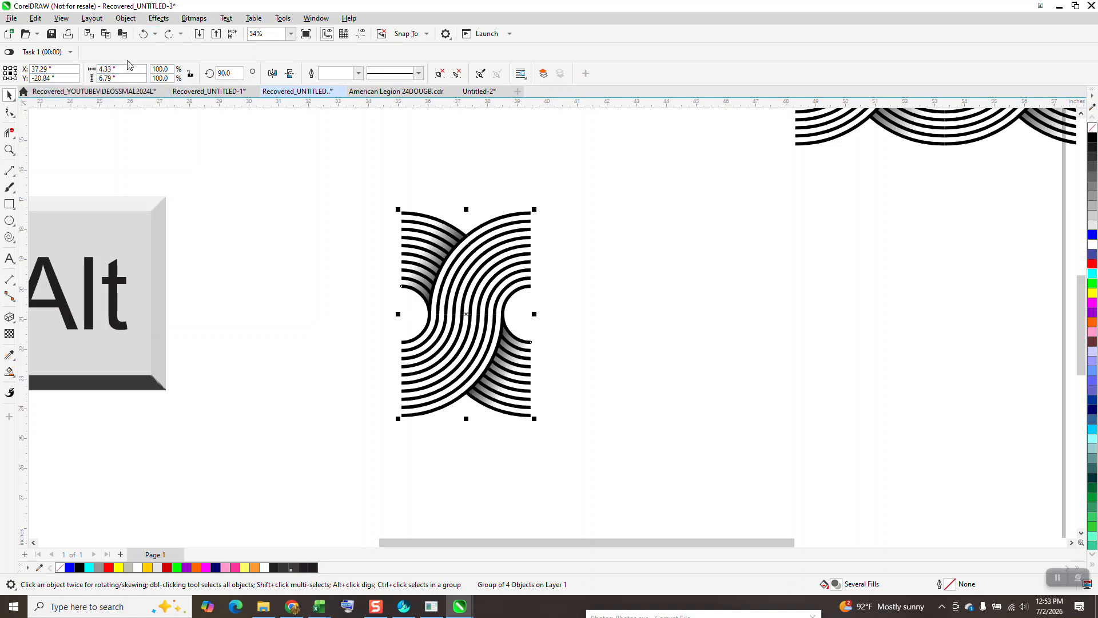
Step: Scale the trimmed ring motif proportionally to a width of 4 inches
left_click_drag(131, 70, 88, 80)
type("4")
key("Return")
left_click_drag(144, 69, 90, 177)
type("4")
key("Return")
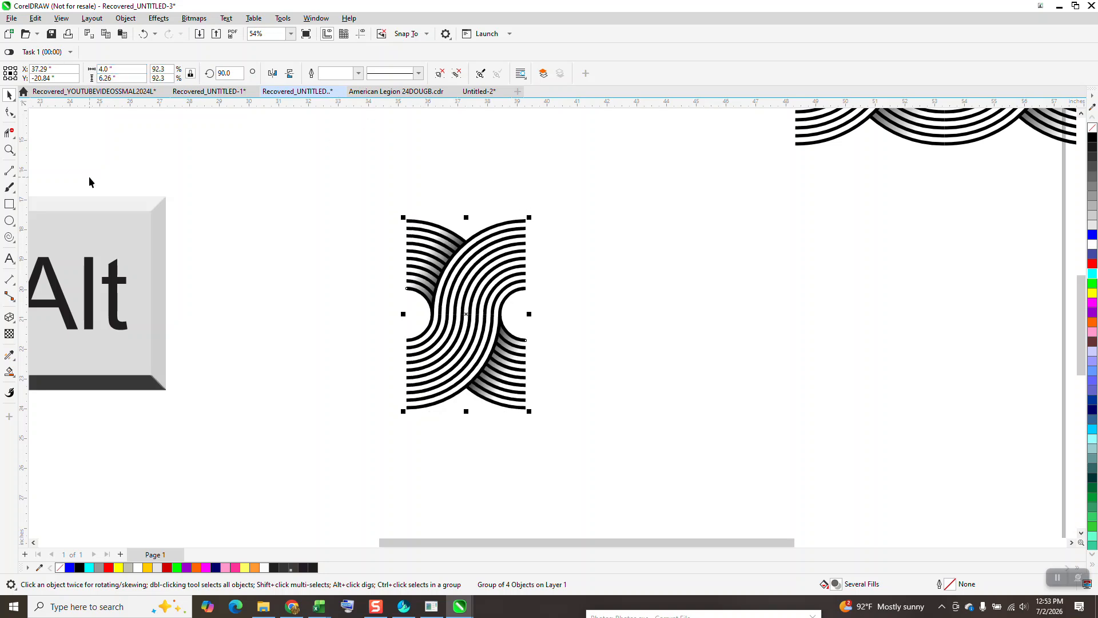
Step: With nothing selected, set the document's nudge distance to 3.99 inches
left_click(438, 173)
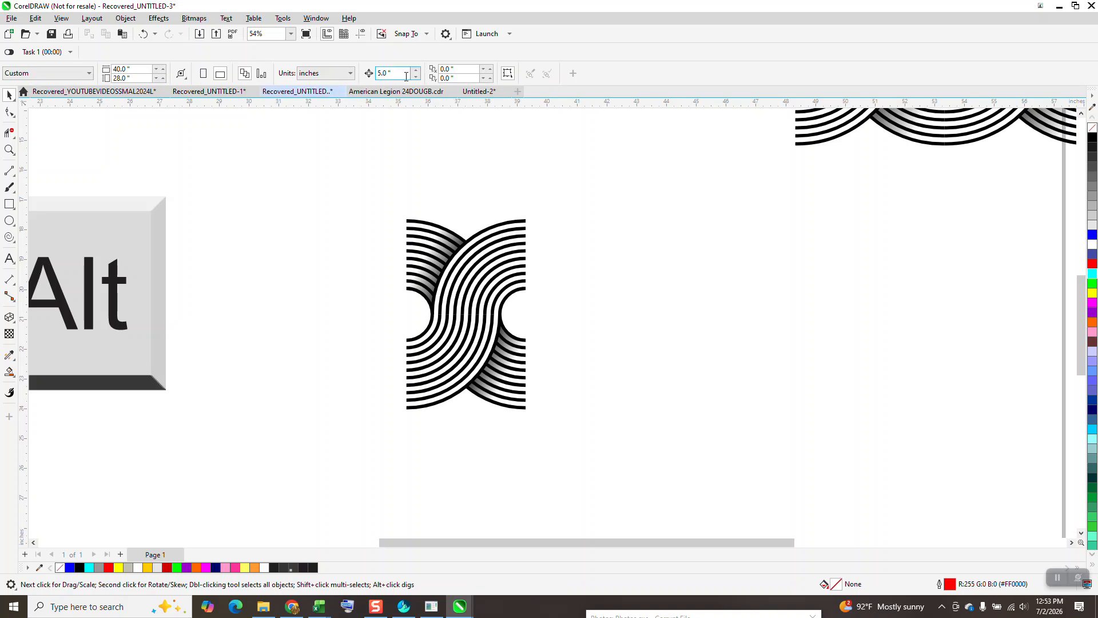
type("3.99")
key("Return")
Step: Duplicate the trimmed motif four times to the right at 3.99-inch spacing, and copy the whole strip
left_click(522, 223)
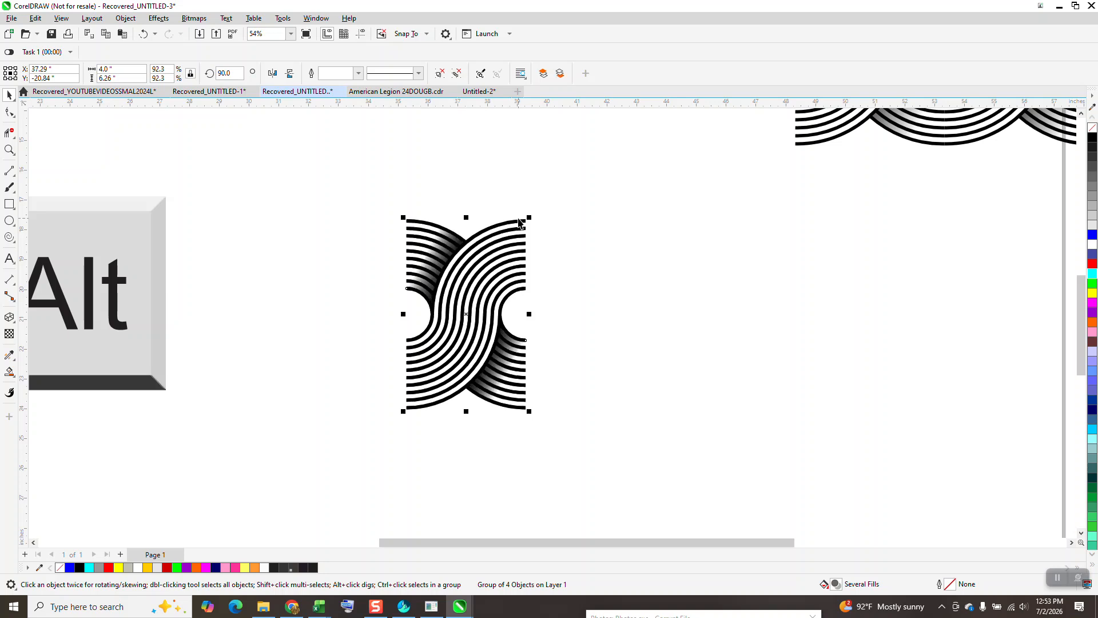
key("Right")
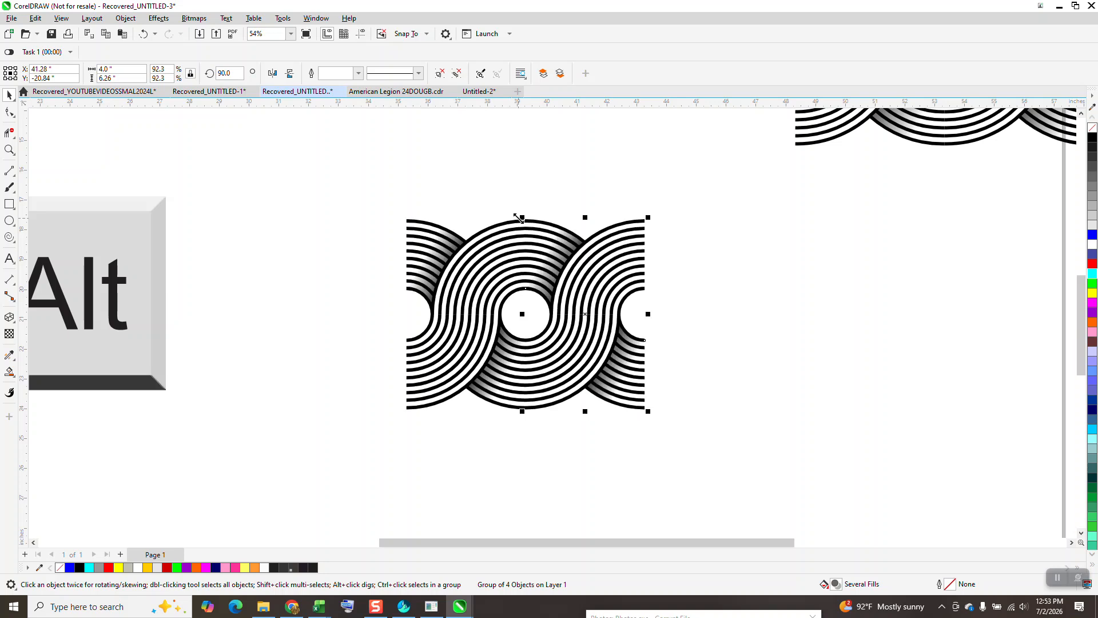
key("ctrl+d")
key("ctrl+d")
key("ctrl+d")
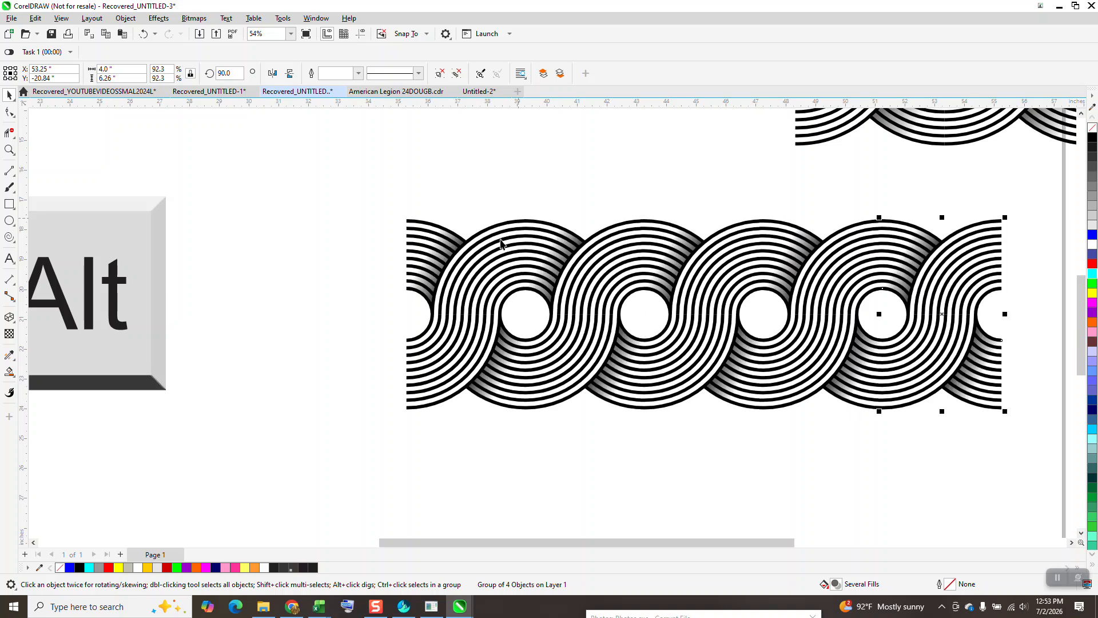
scroll(710, 358, "down", 3)
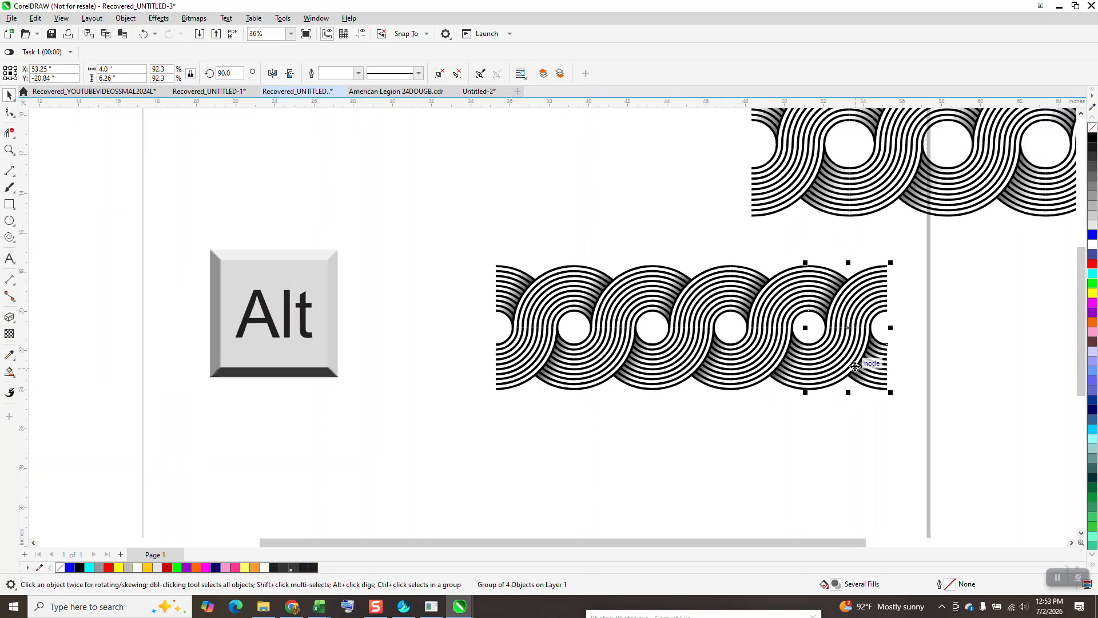
scroll(854, 366, "down", 1)
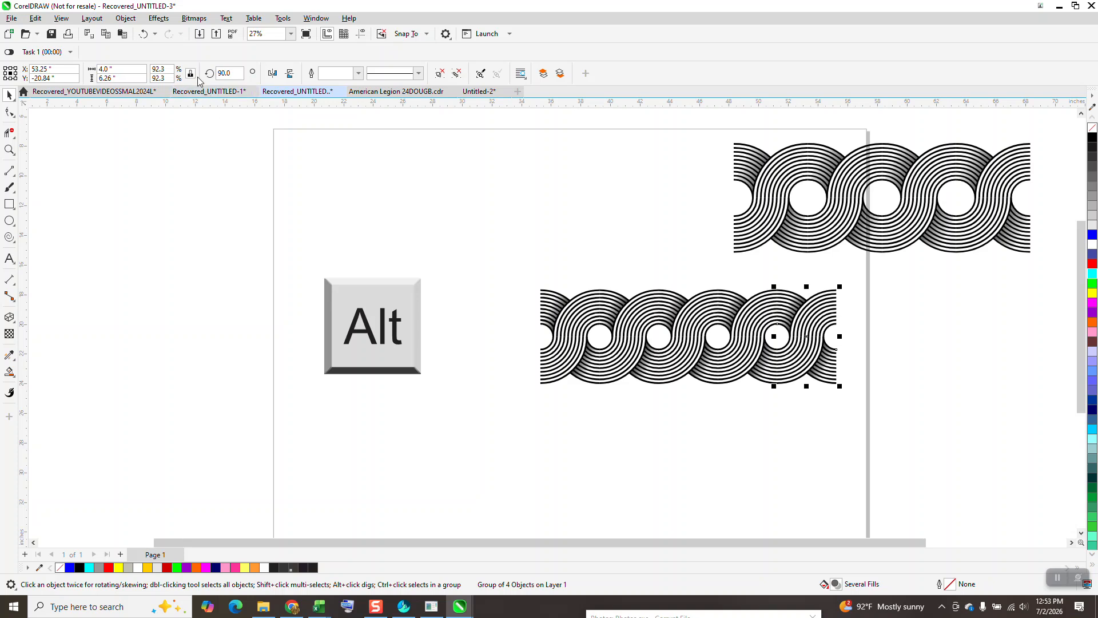
left_click_drag(490, 239, 885, 429)
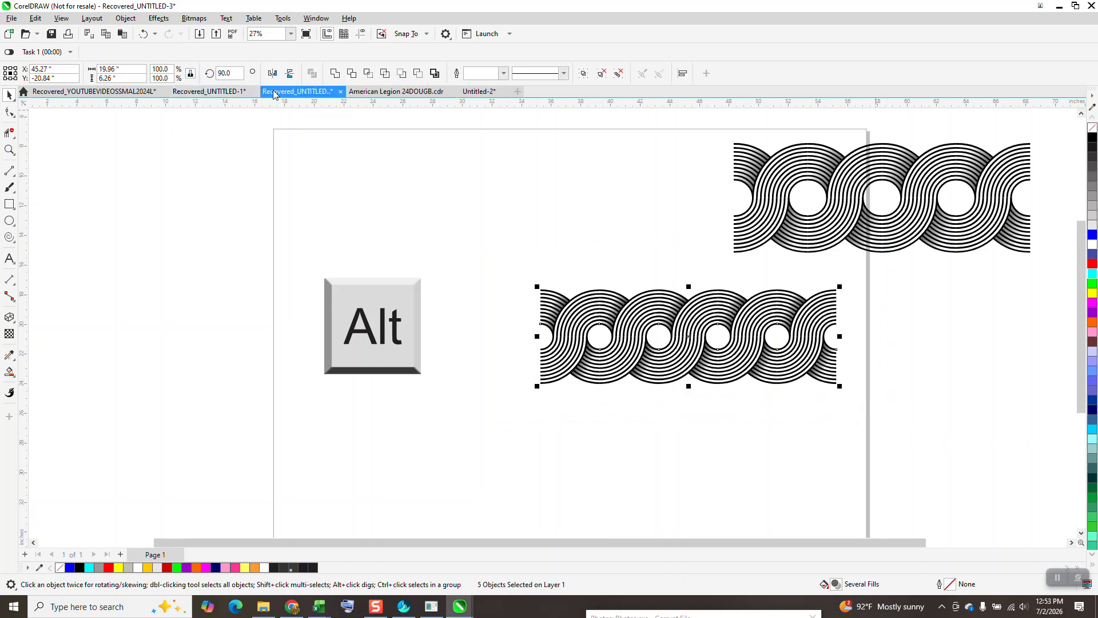
Step: Undo the duplication, scaling and trimming back to the two full ring sets with the rectangle over them
left_click(144, 35)
left_click(144, 34)
left_click(144, 34)
left_click(144, 35)
left_click(144, 35)
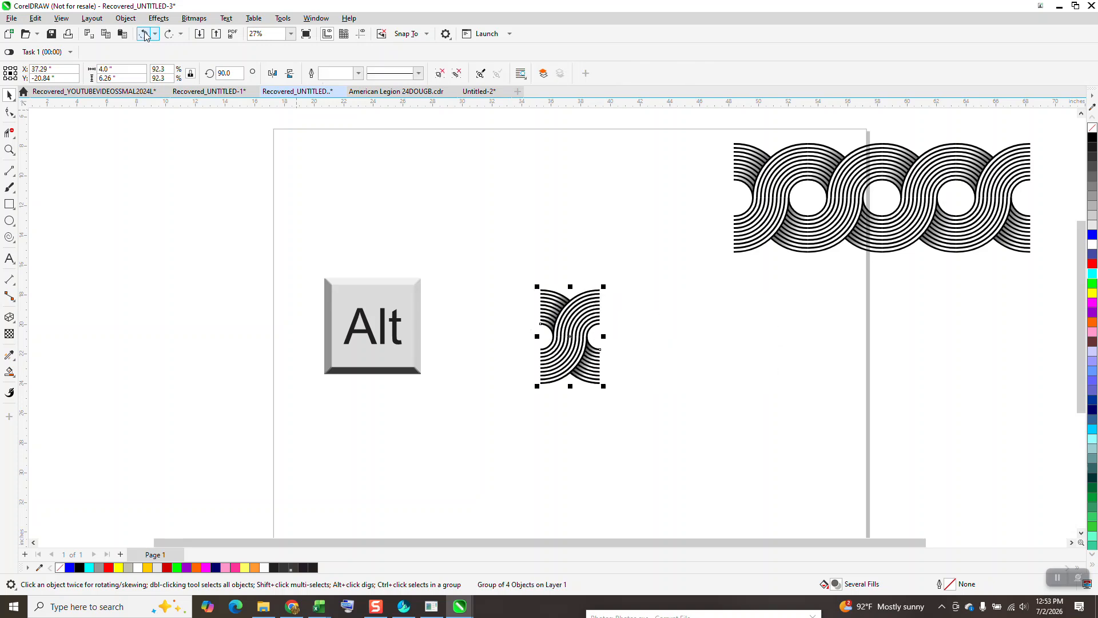
left_click(144, 34)
left_click(144, 35)
left_click(144, 34)
left_click(145, 35)
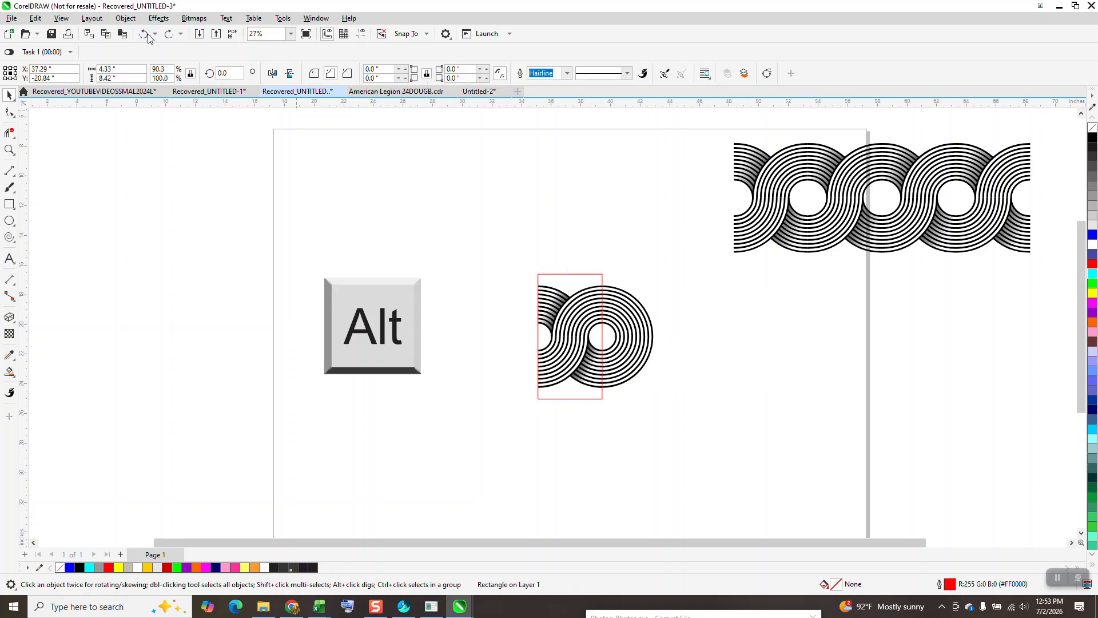
left_click(148, 36)
left_click(147, 36)
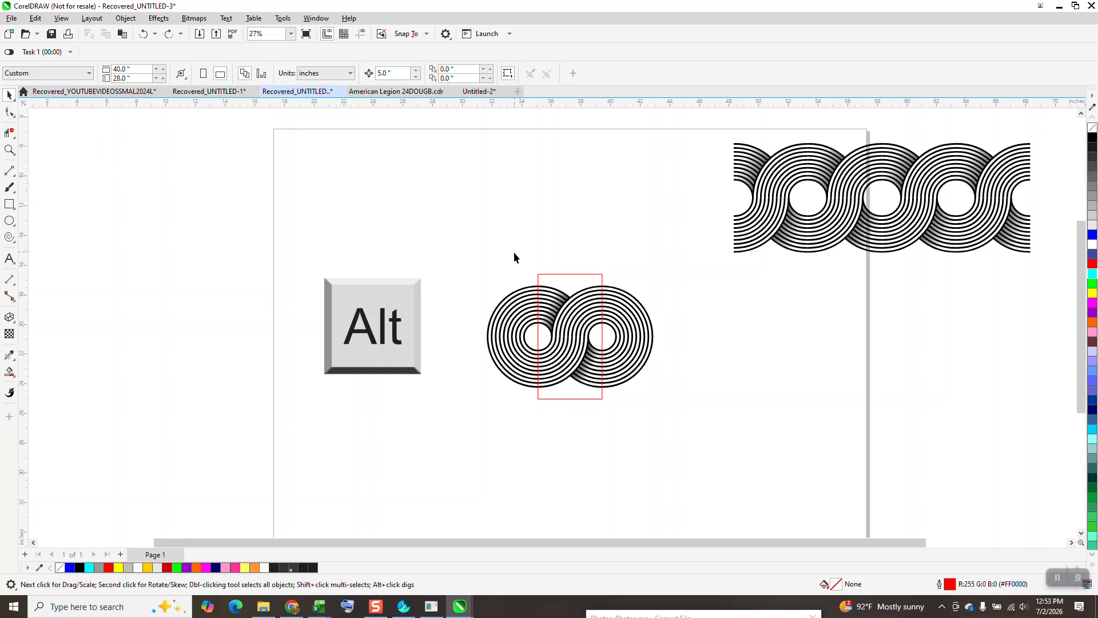
Step: Paste the copied strip in view and move it above the rings near the page's upper edge
right_click(286, 156)
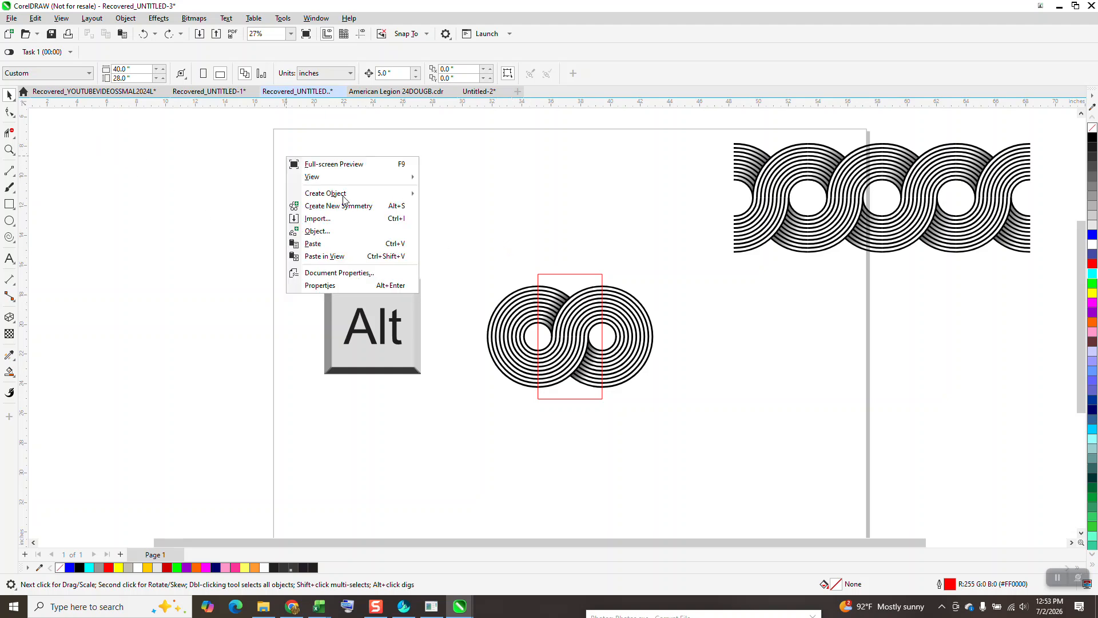
left_click(320, 255)
left_click_drag(718, 384, 542, 204)
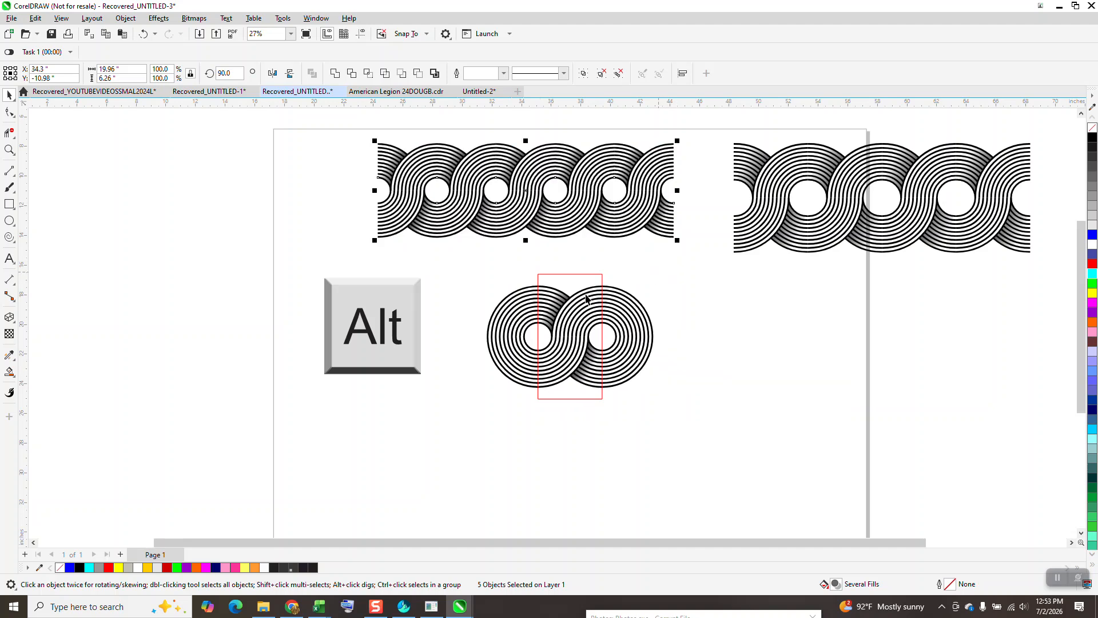
Step: Duplicate the interlocked rings together with their rectangle, and move the copy 10 inches down
left_click_drag(468, 258, 664, 421)
key("KP_Add")
key("Down")
key("Down")
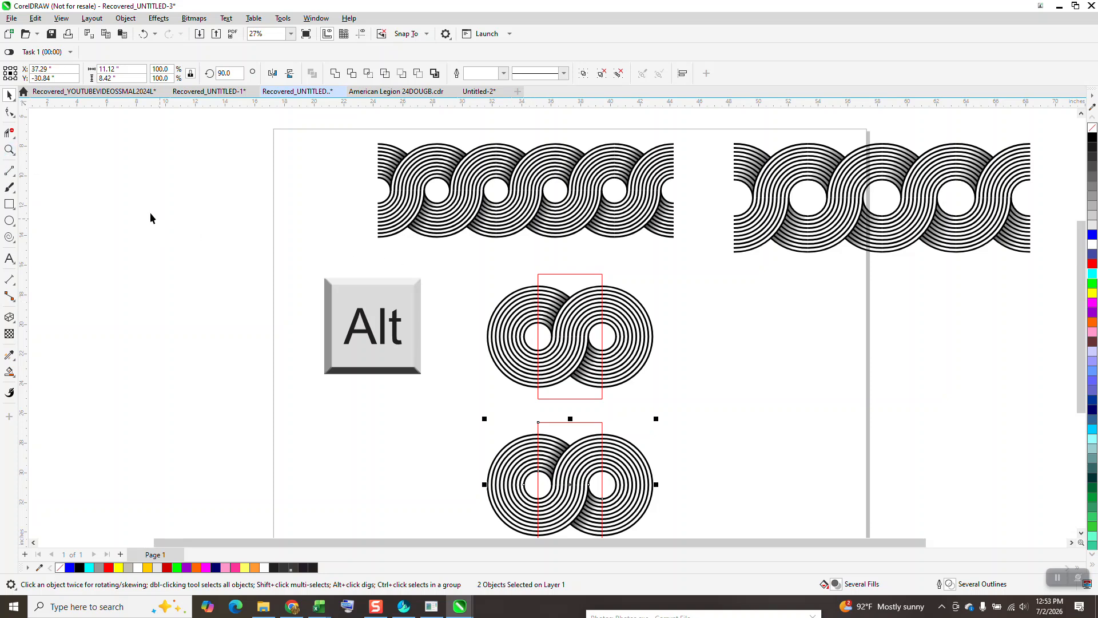
Step: Remove the upper figure's ring segments outside its rectangle with Virtual Segment Delete
left_click(10, 132)
left_click(68, 158)
left_click_drag(508, 275, 520, 382)
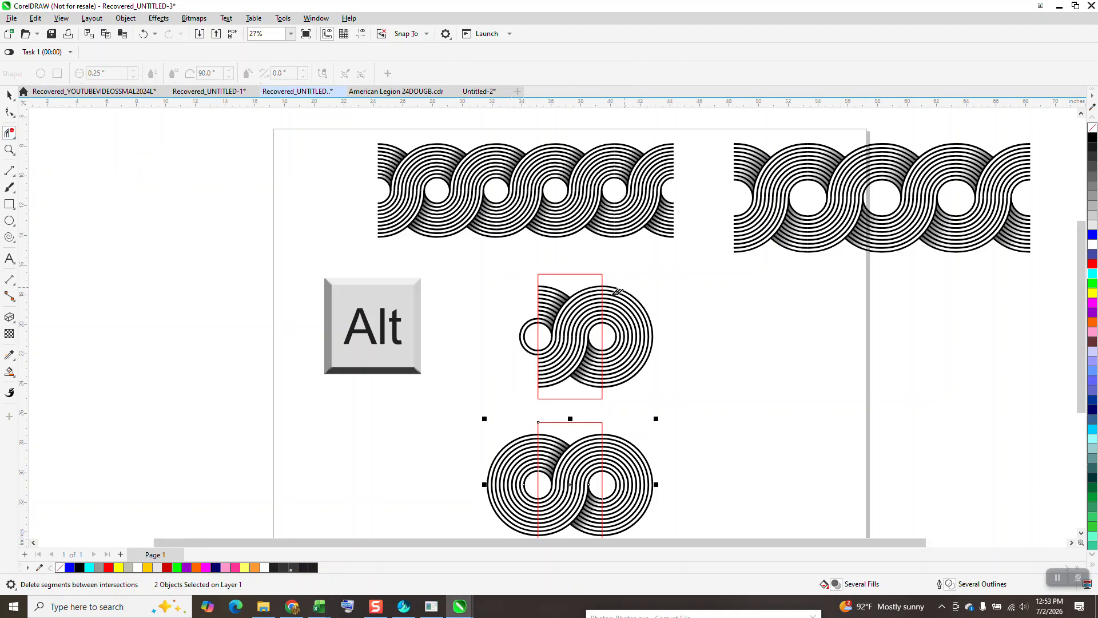
left_click(535, 316)
left_click_drag(617, 289, 650, 391)
left_click(616, 334)
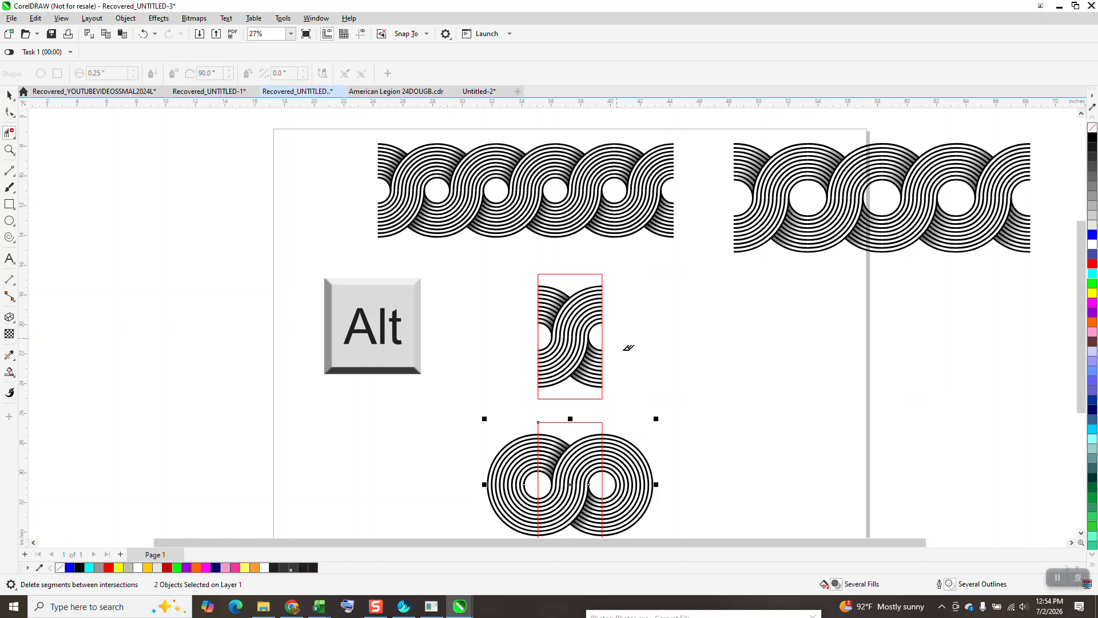
scroll(615, 388, "down", 1)
left_click_drag(556, 420, 600, 499)
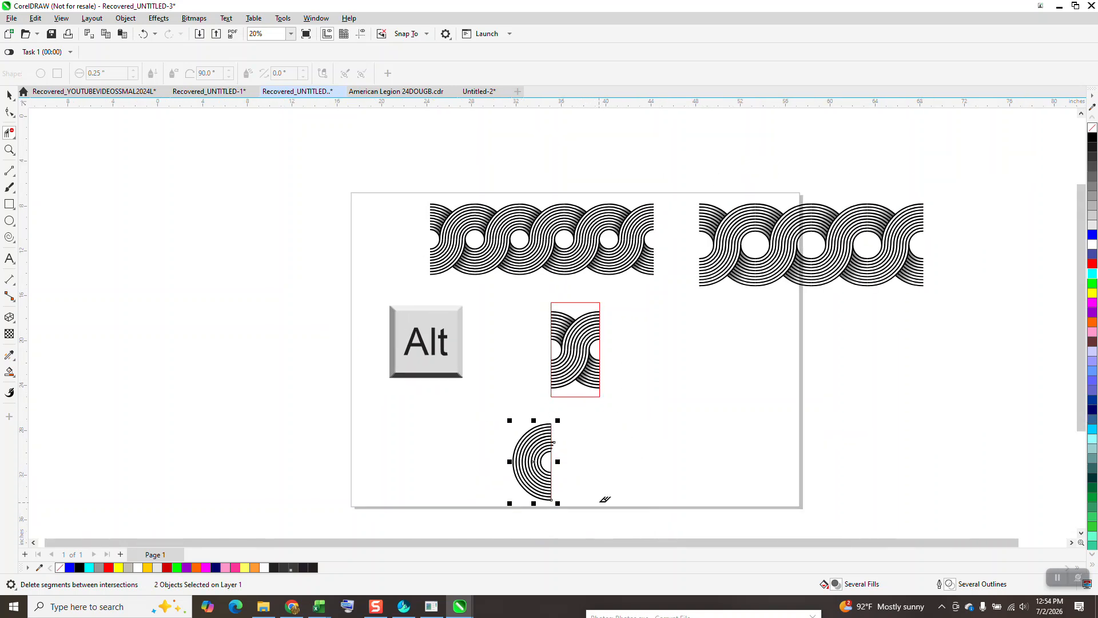
left_click(143, 34)
Step: Remove all ring segments inside the lower figure's rectangle with Virtual Segment Delete, including the small leftovers along its edges
left_click_drag(565, 420, 595, 482)
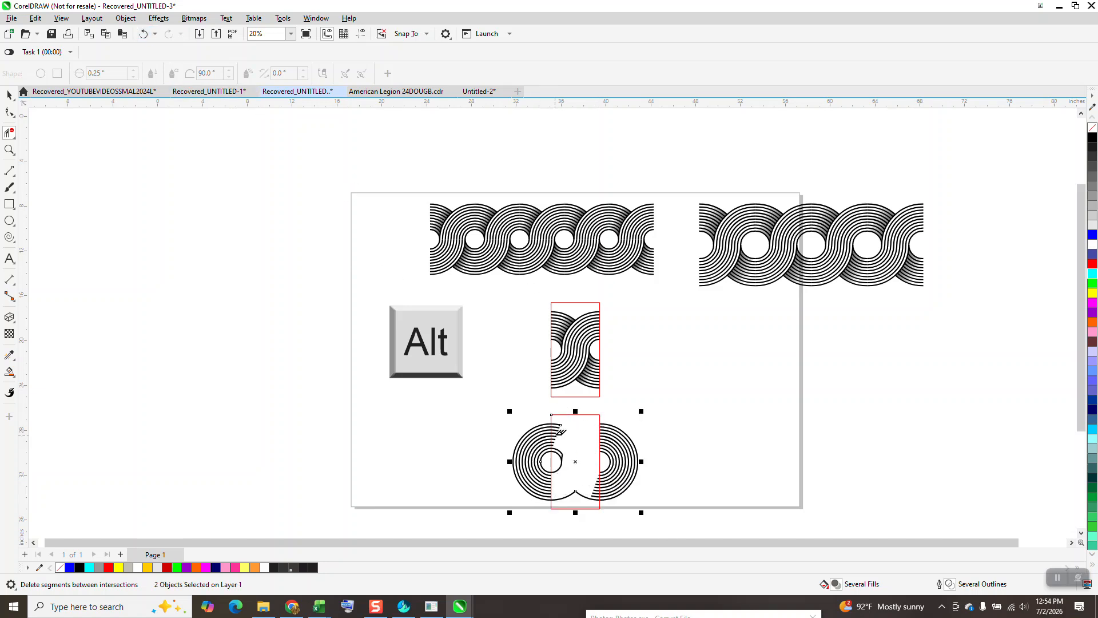
left_click(10, 150)
left_click_drag(511, 410, 545, 478)
left_click(10, 132)
scroll(654, 289, "down", 2)
left_click_drag(712, 215, 740, 429)
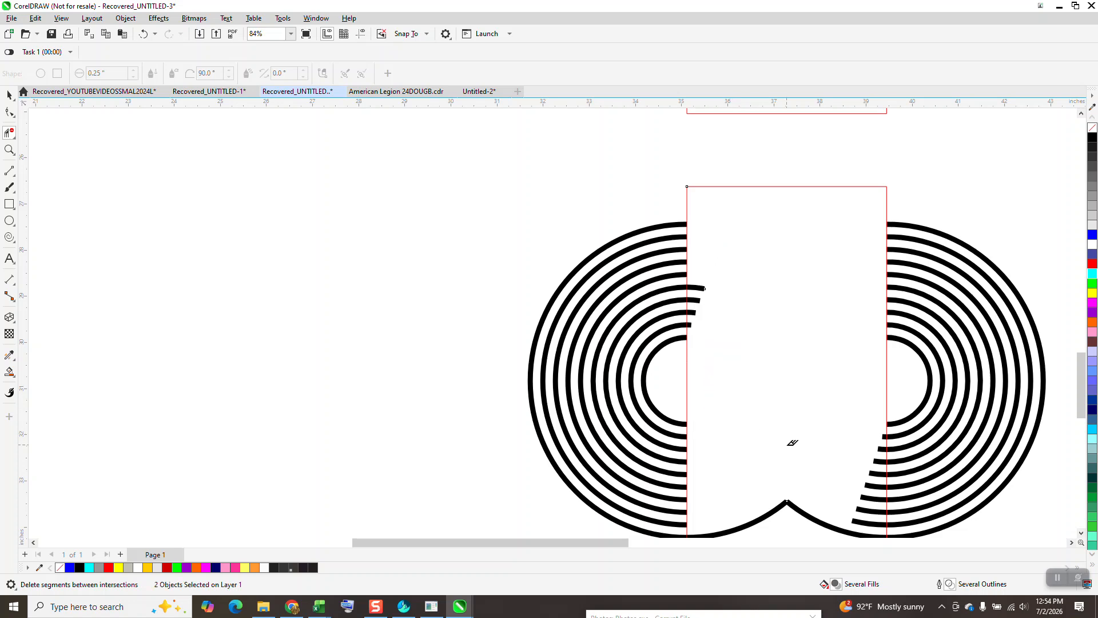
left_click_drag(750, 501, 817, 524)
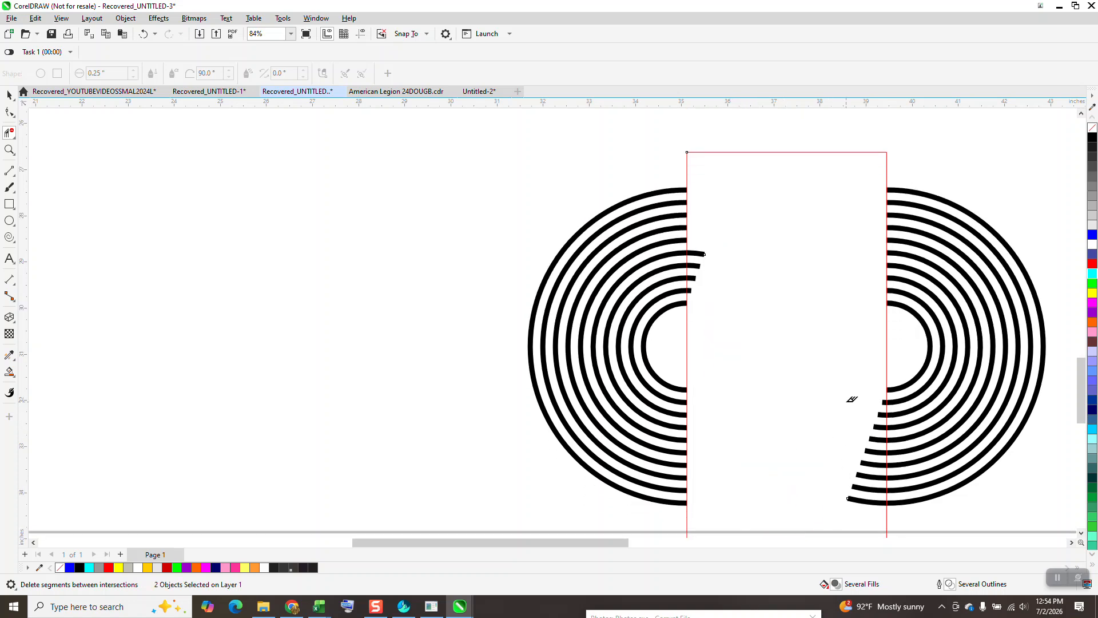
left_click_drag(873, 371, 877, 507)
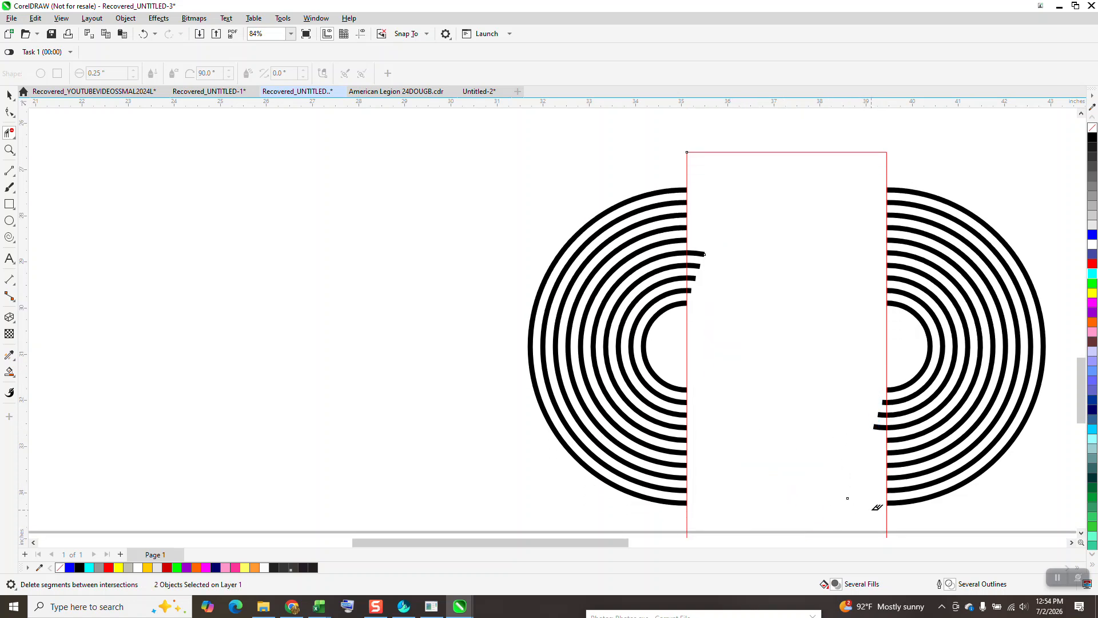
left_click(877, 428)
left_click(881, 415)
scroll(732, 417, "down", 2)
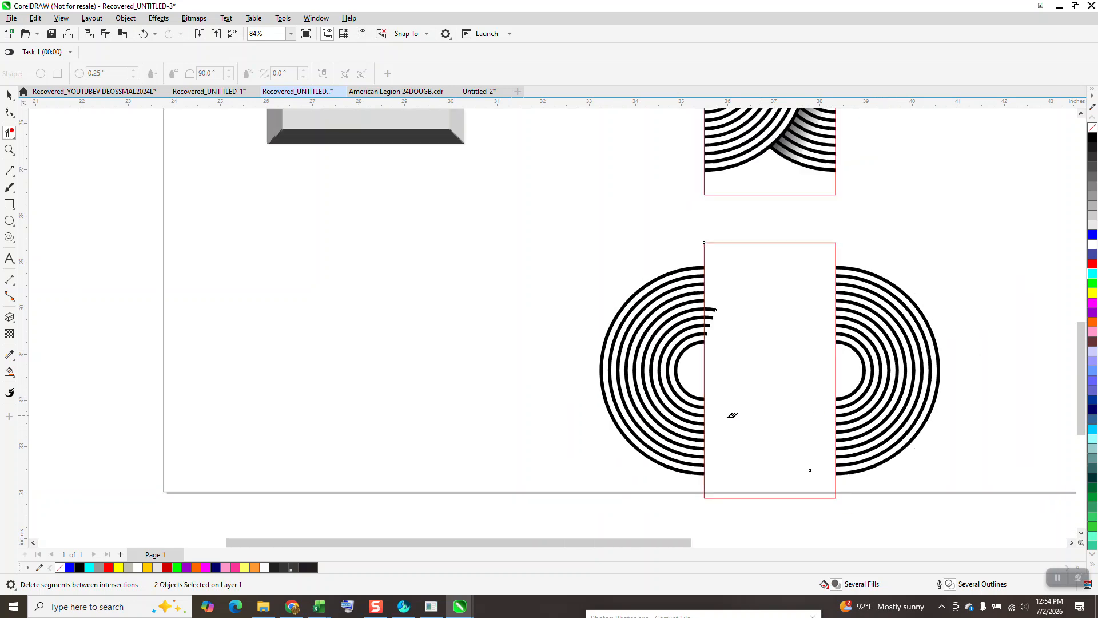
left_click_drag(718, 327, 749, 362)
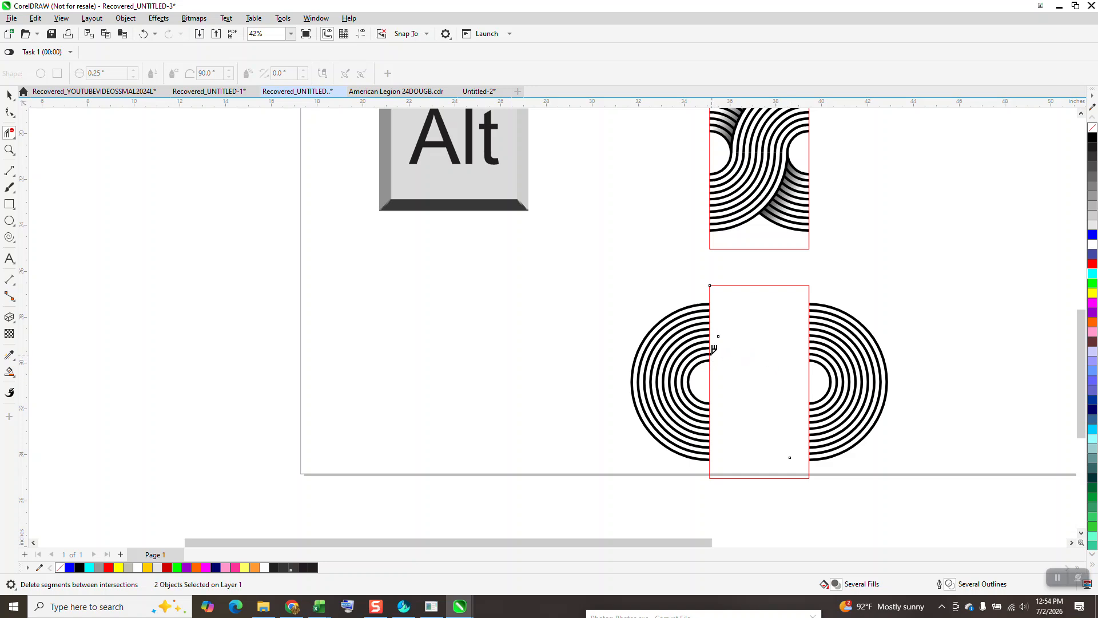
Step: Delete the rectangle between the two lower half-ring sets
left_click(9, 95)
left_click(783, 286)
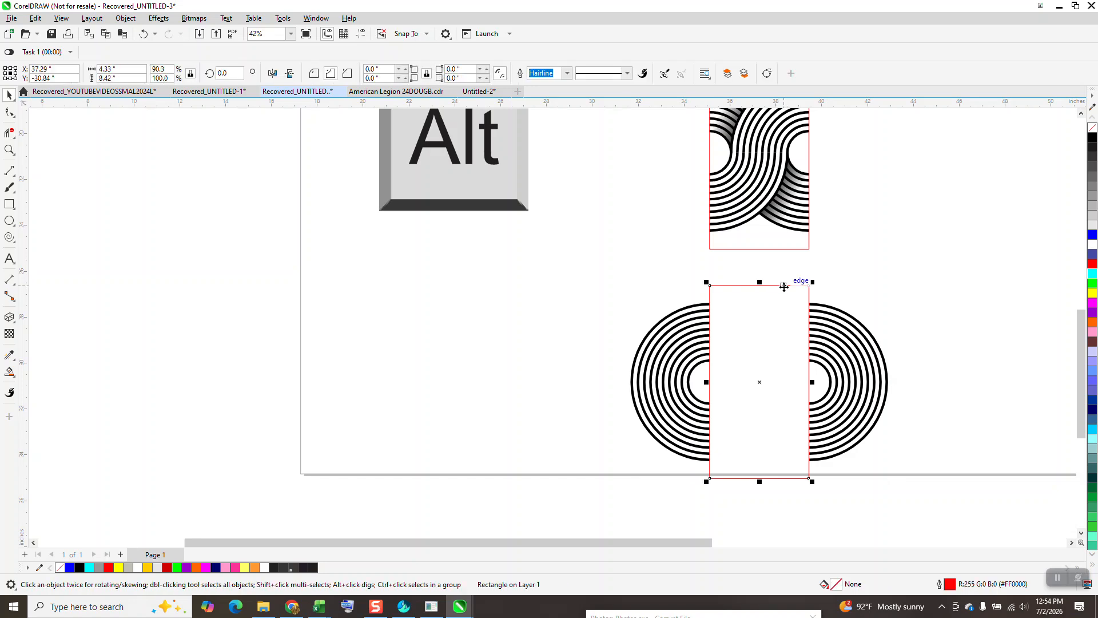
key("Delete")
Step: Ungroup the lower pair of half-ring sets and group the left and right halves separately
left_click(831, 313)
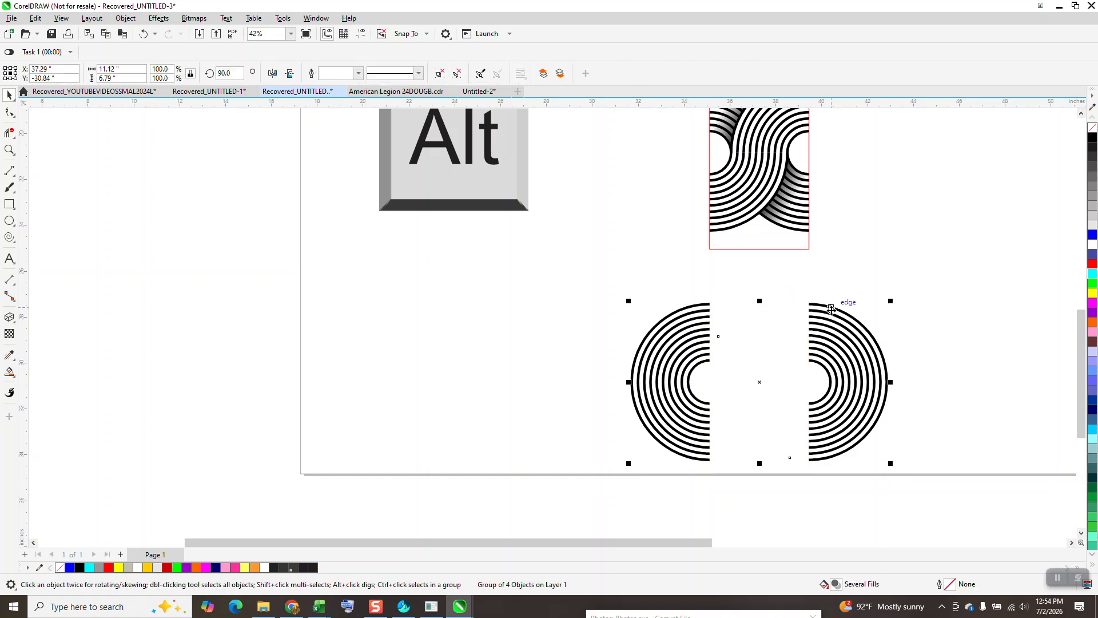
left_click(133, 18)
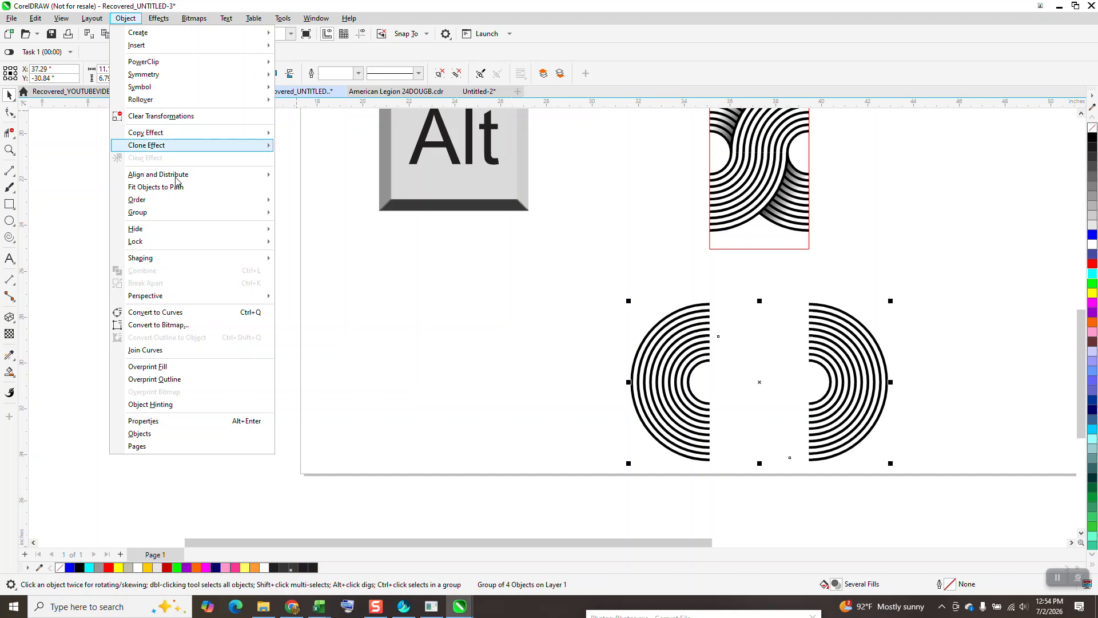
mouse_move(265, 223)
left_click(305, 226)
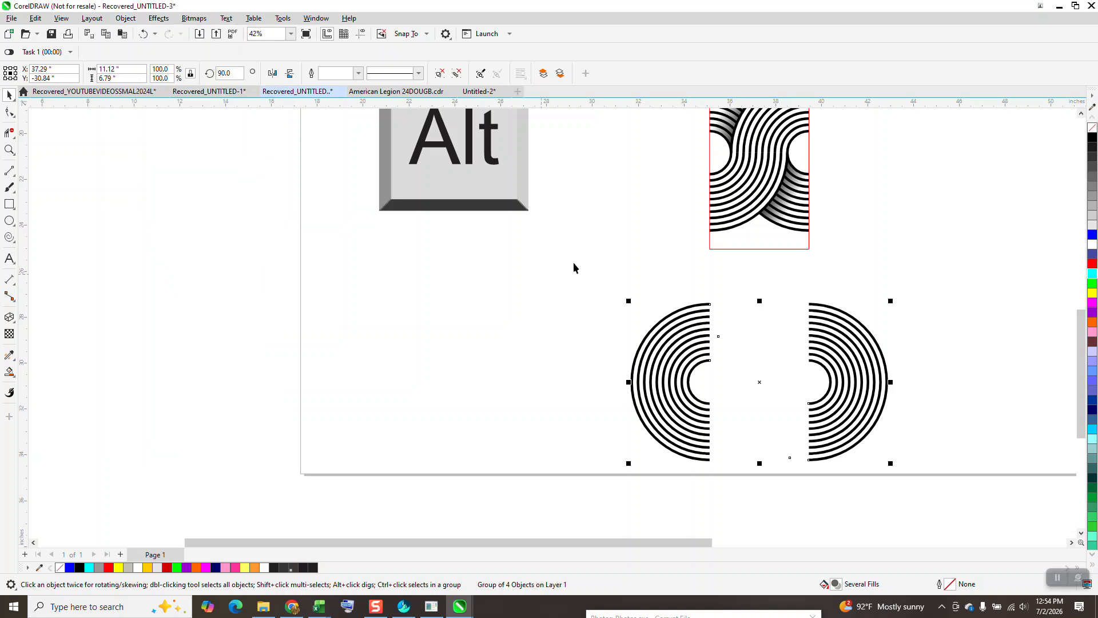
left_click_drag(576, 264, 758, 460)
key("ctrl+g")
left_click_drag(776, 270, 959, 503)
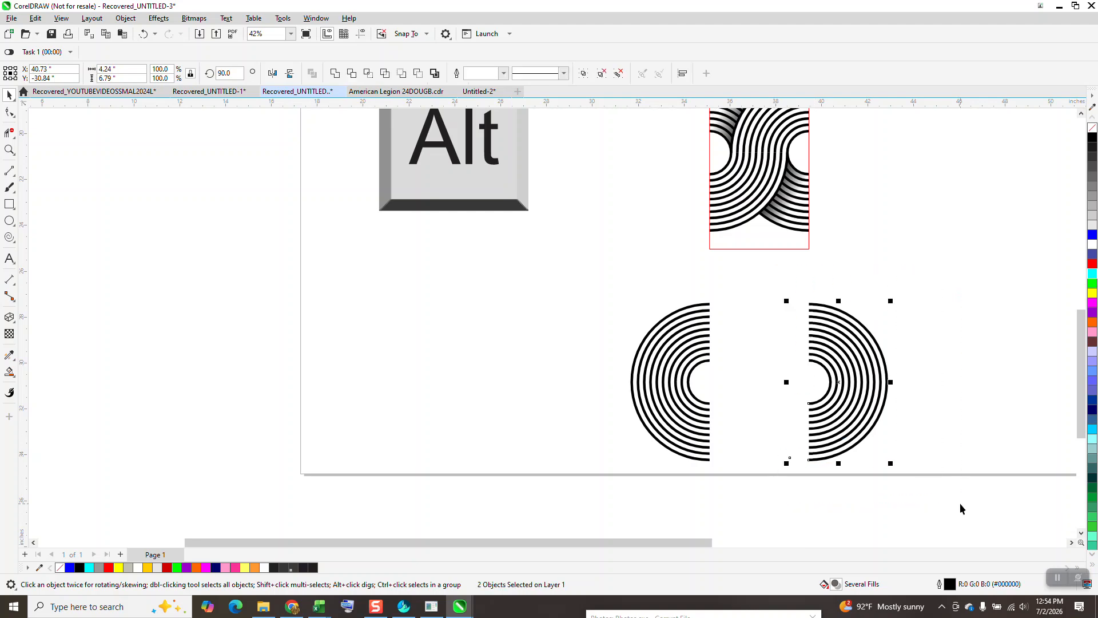
Step: Delete the red rectangle around the upper ring motif
scroll(959, 514, "down", 2)
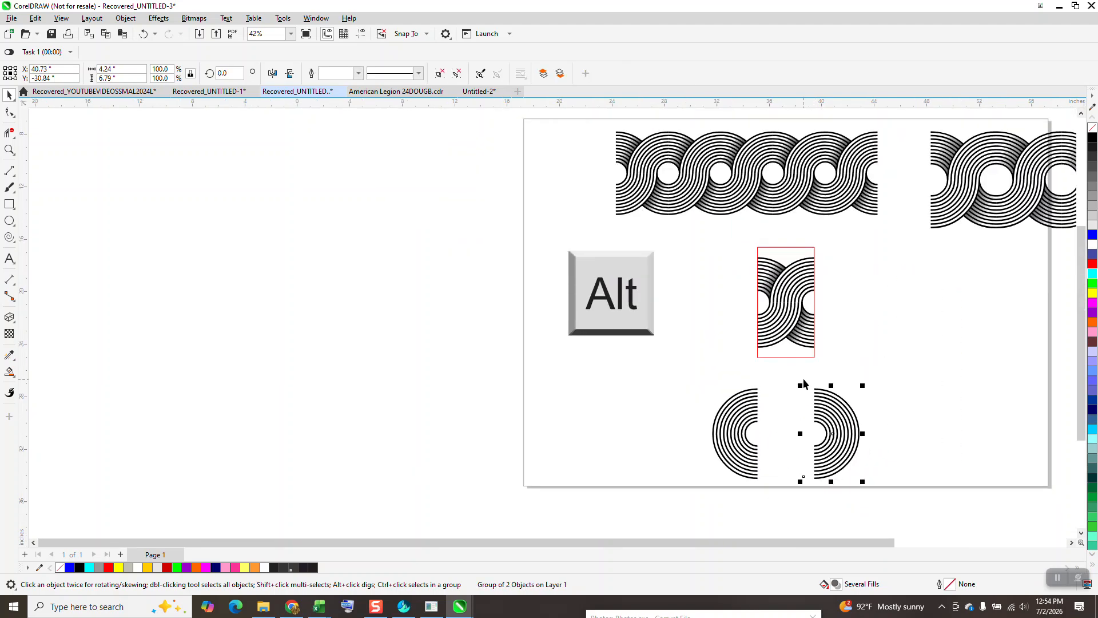
left_click(801, 357)
key("Delete")
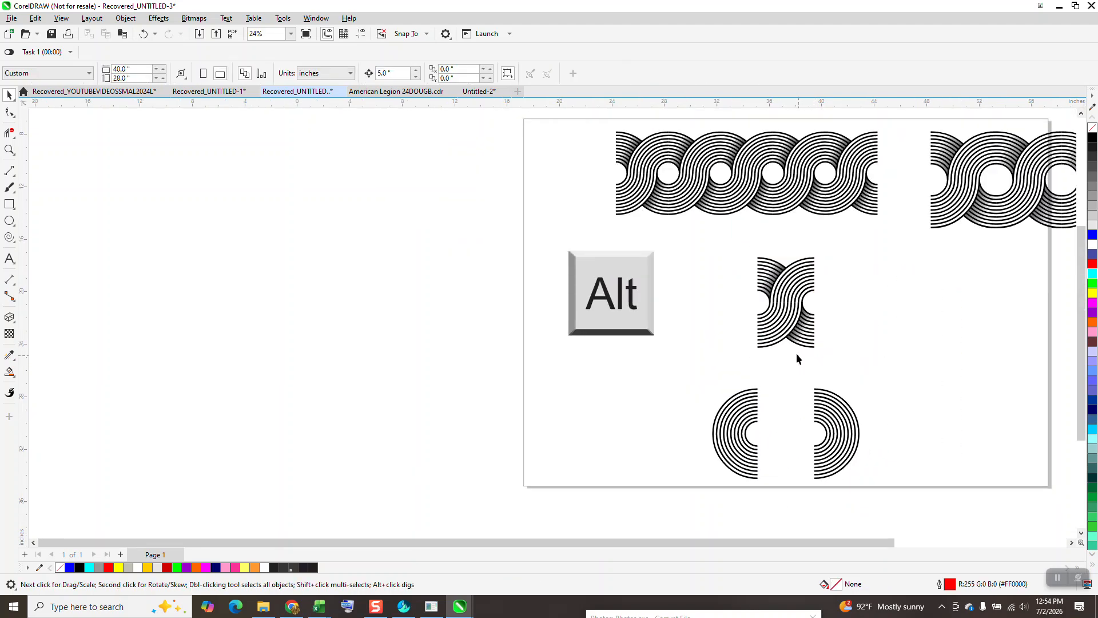
Step: Set the nudge distance to 4.32 inches and add four copies of the ring motif in a row to its right at that spacing
left_click(782, 311)
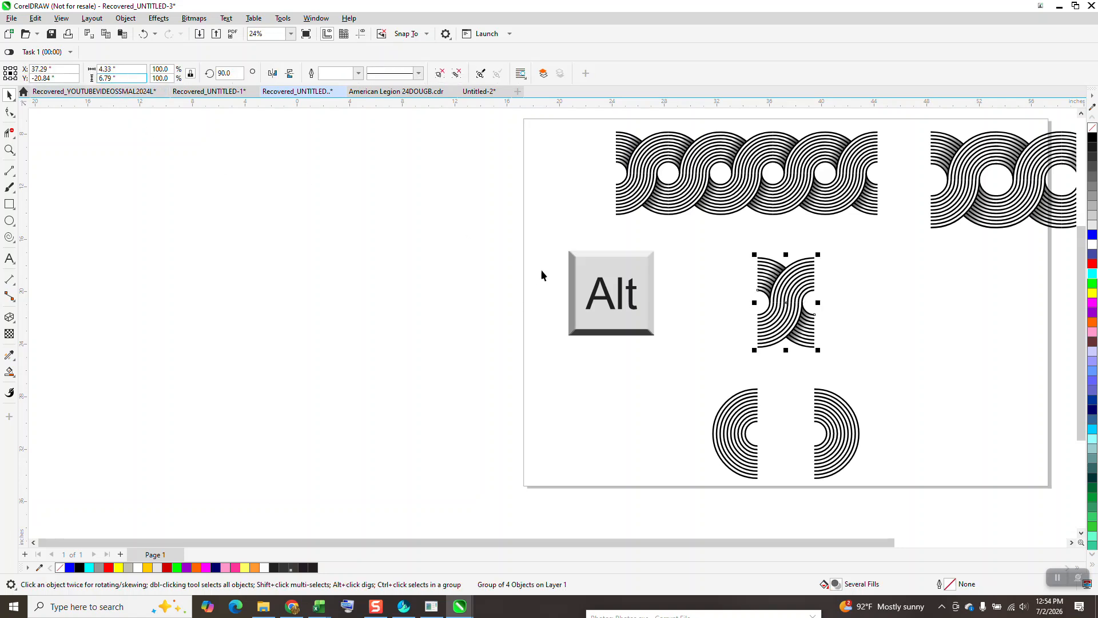
left_click(499, 238)
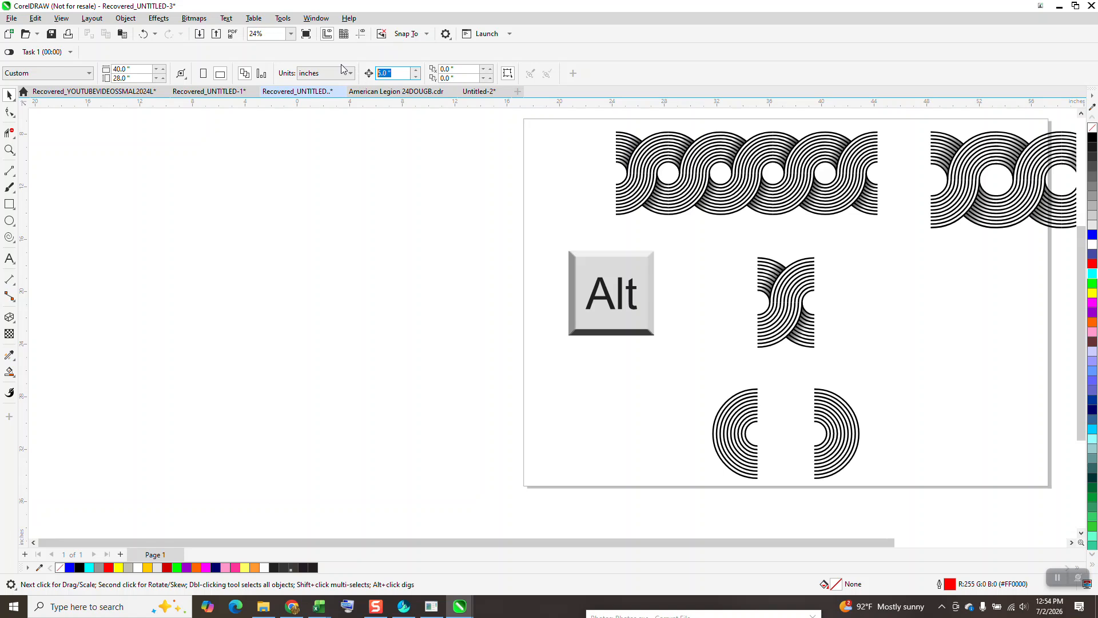
type("4.32")
left_click_drag(715, 242, 862, 378)
key("plus")
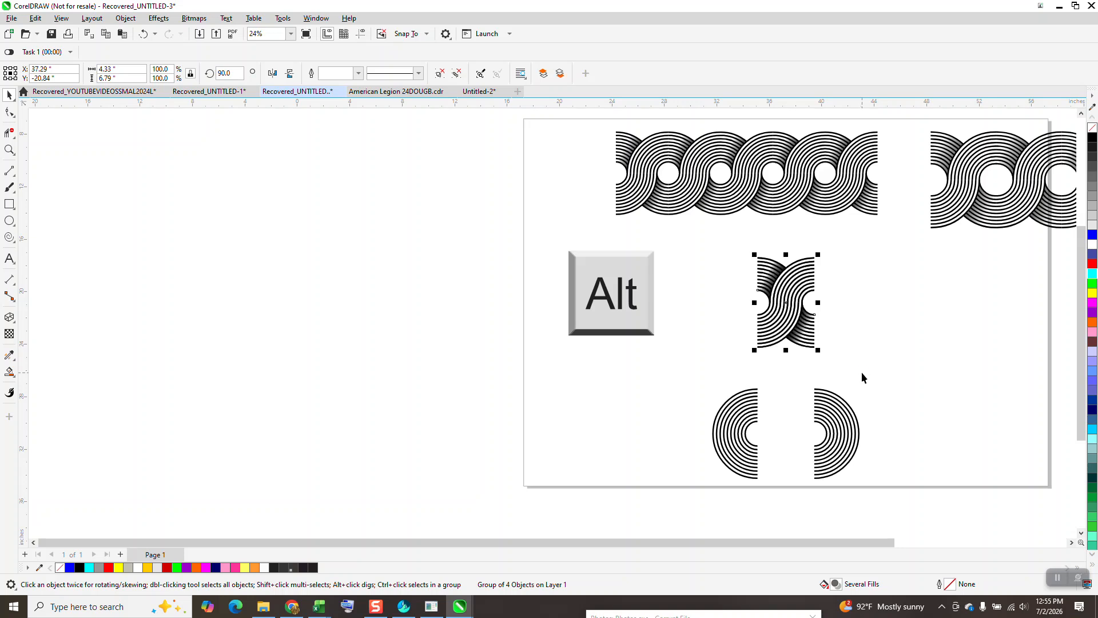
key("Right")
key("plus")
key("Right")
key("plus")
key("Right")
key("plus")
key("Right")
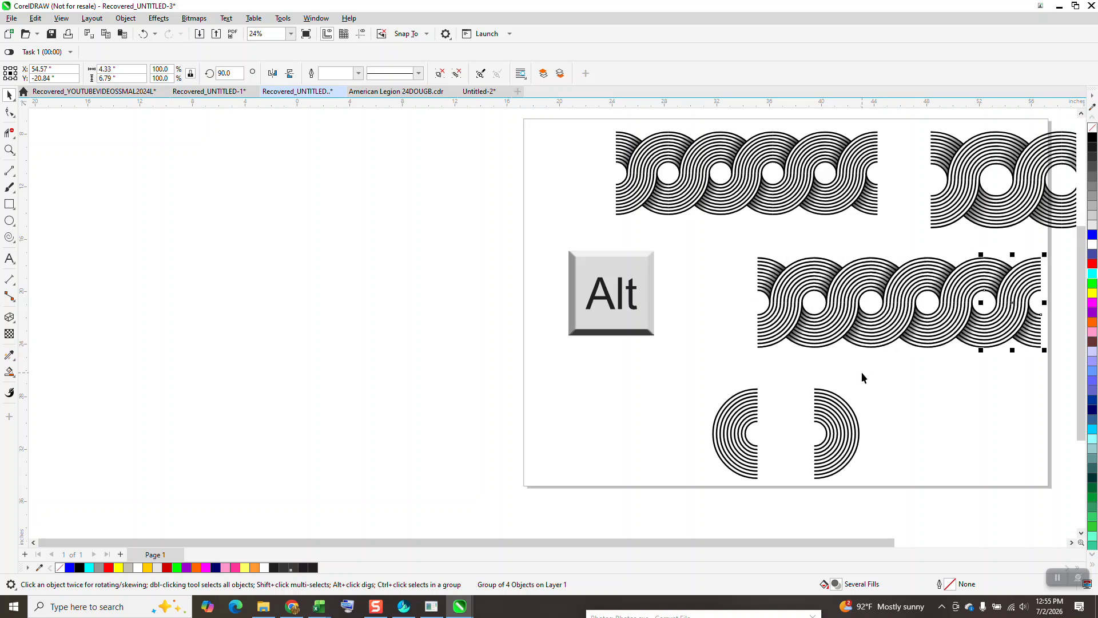
Step: Move the left half-ring group up and snap its upper inner corner onto the strip's open left end
left_click_drag(699, 368, 784, 491)
key("Up")
key("Up")
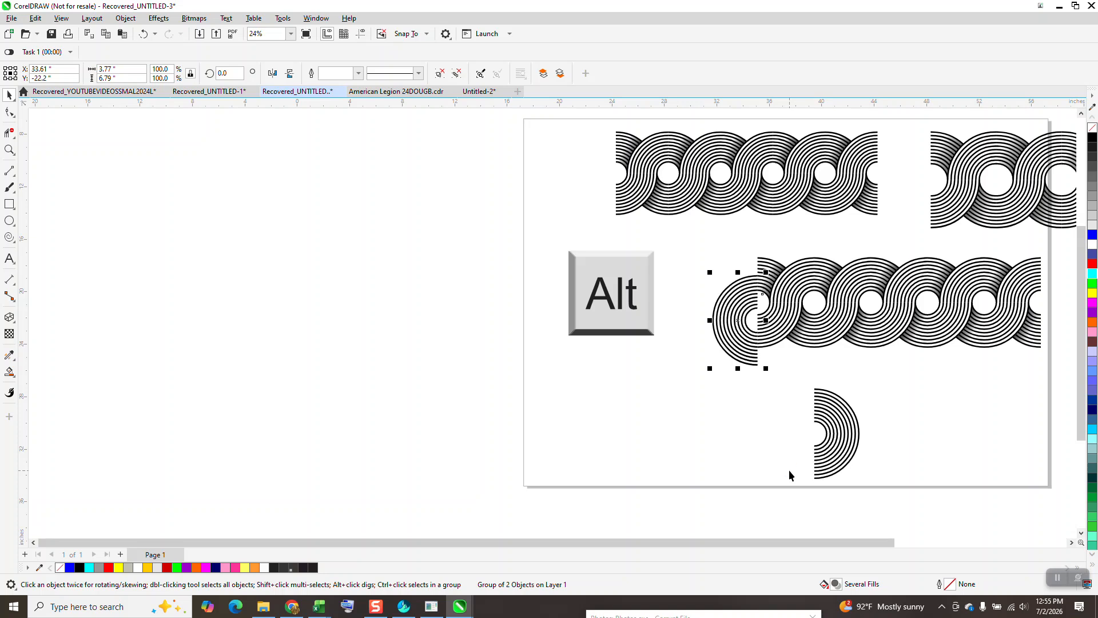
key("Up")
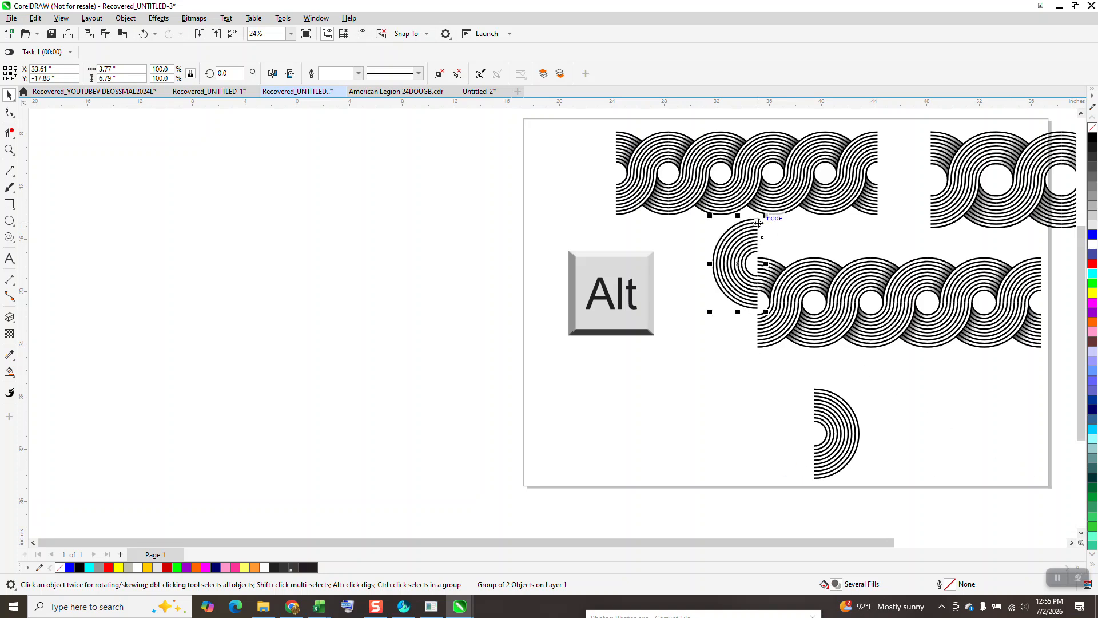
left_click_drag(758, 224, 761, 254)
left_click(589, 282)
Step: Move the remaining half-ring beside the strip's open right end, leaving a small gap
scroll(620, 320, "down", 1)
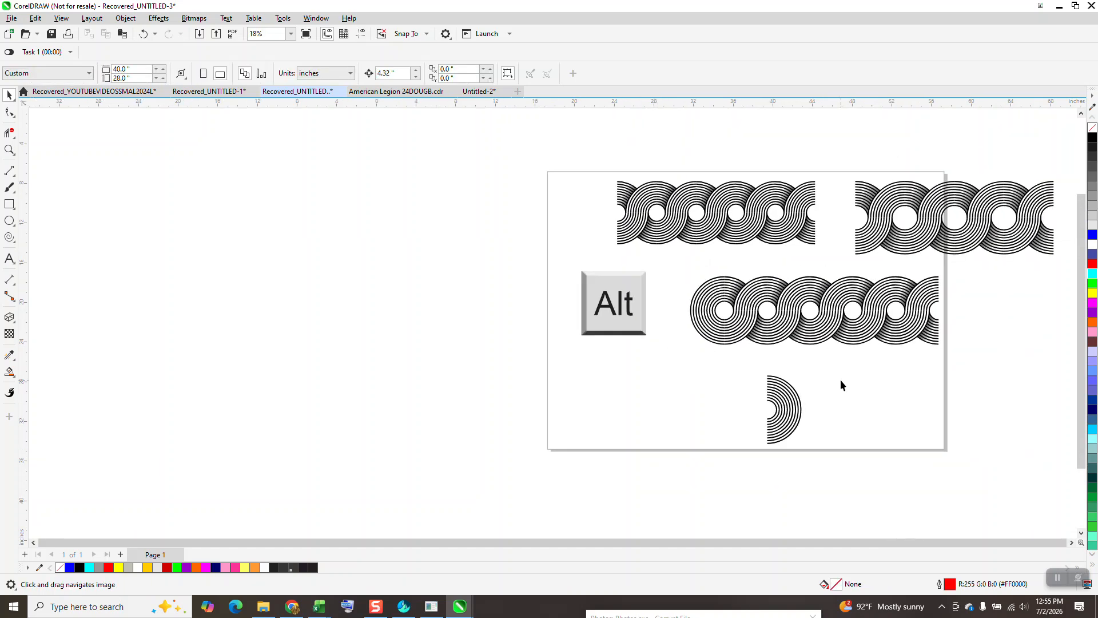
left_click_drag(796, 400, 964, 300)
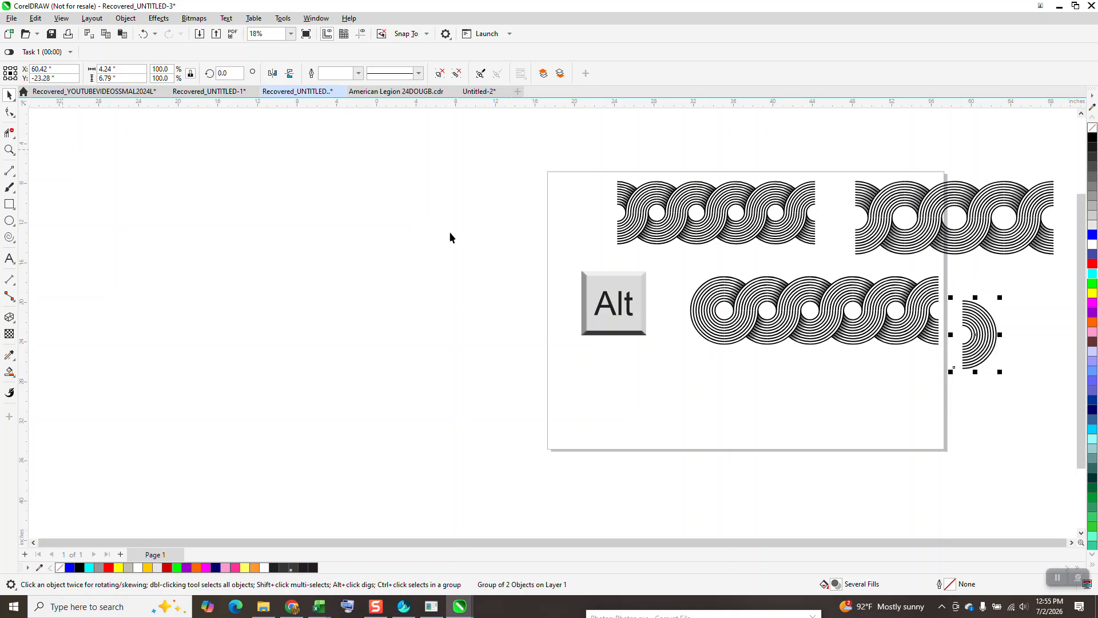
left_click_drag(979, 323, 987, 322)
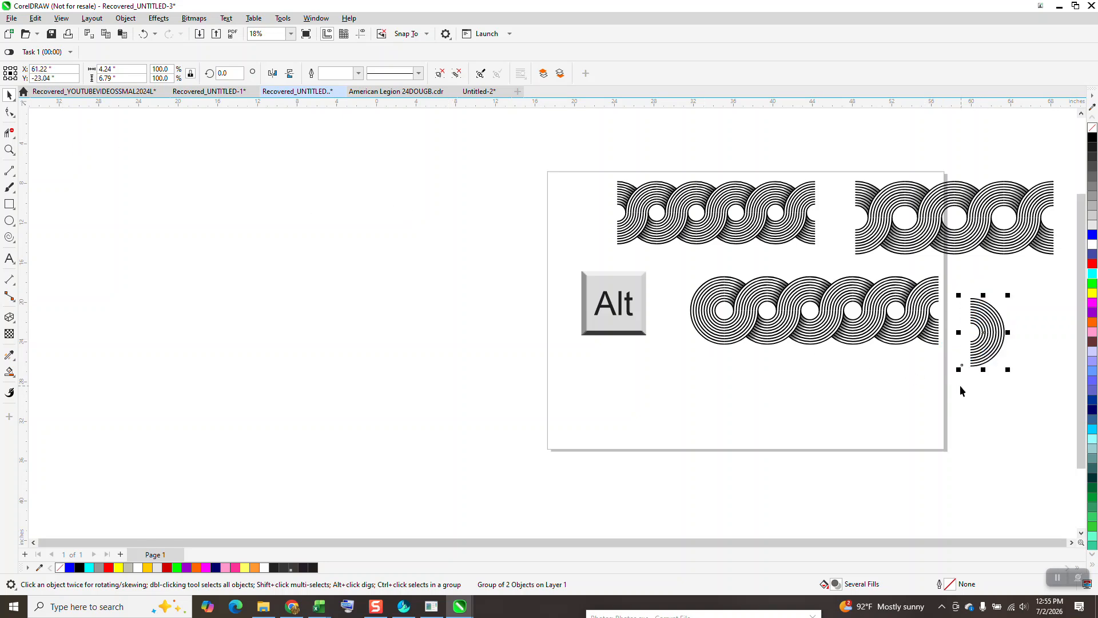
Step: Remove the stray slanted line pieces beside the loose half-ring with Virtual Segment Delete in Wireframe view, and return to Enhanced view
left_click(126, 22)
mouse_move(56, 21)
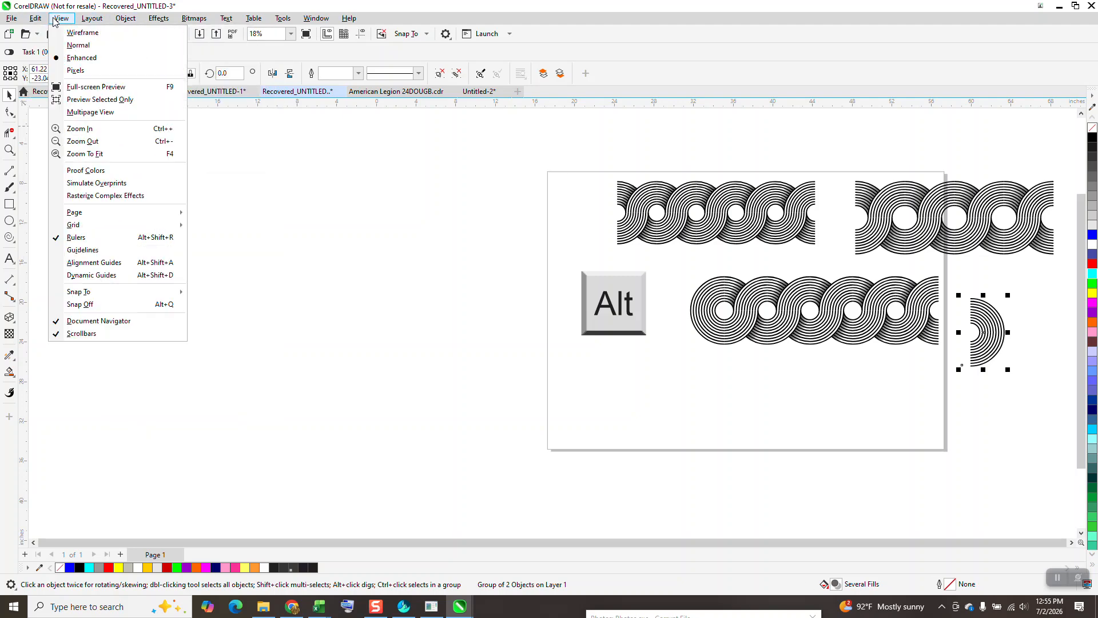
left_click(77, 33)
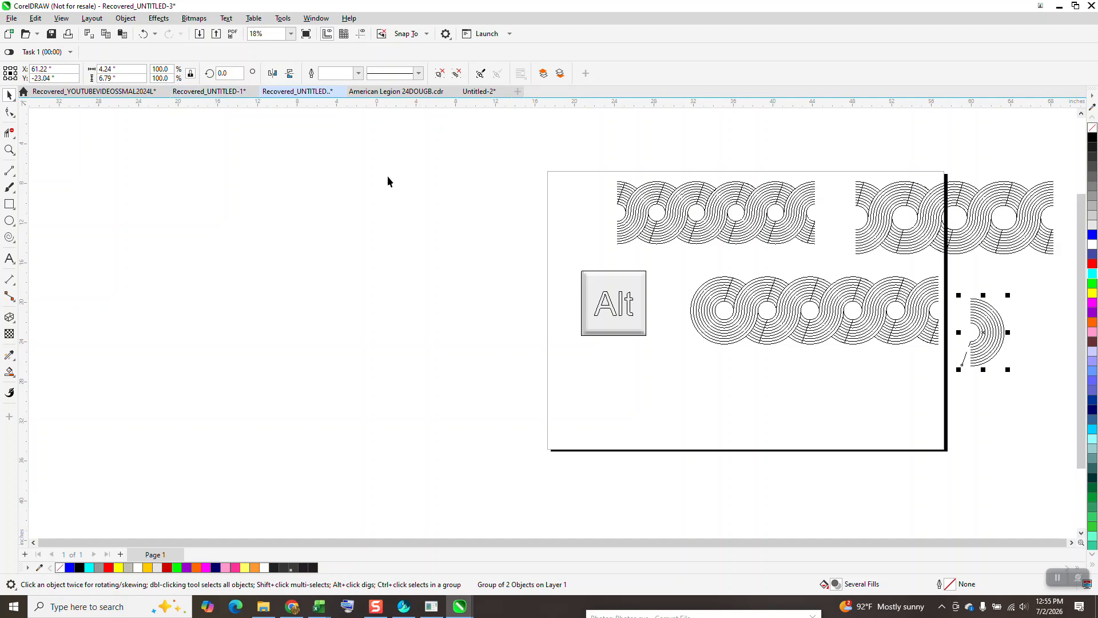
left_click(9, 150)
left_click_drag(942, 313, 1000, 385)
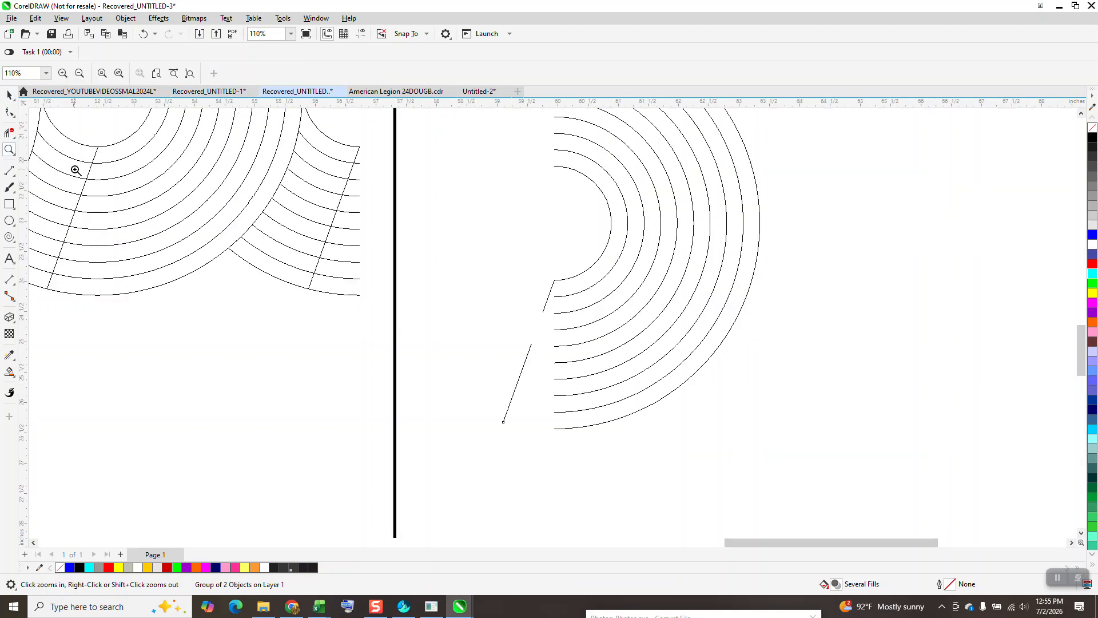
left_click(10, 112)
left_click(9, 133)
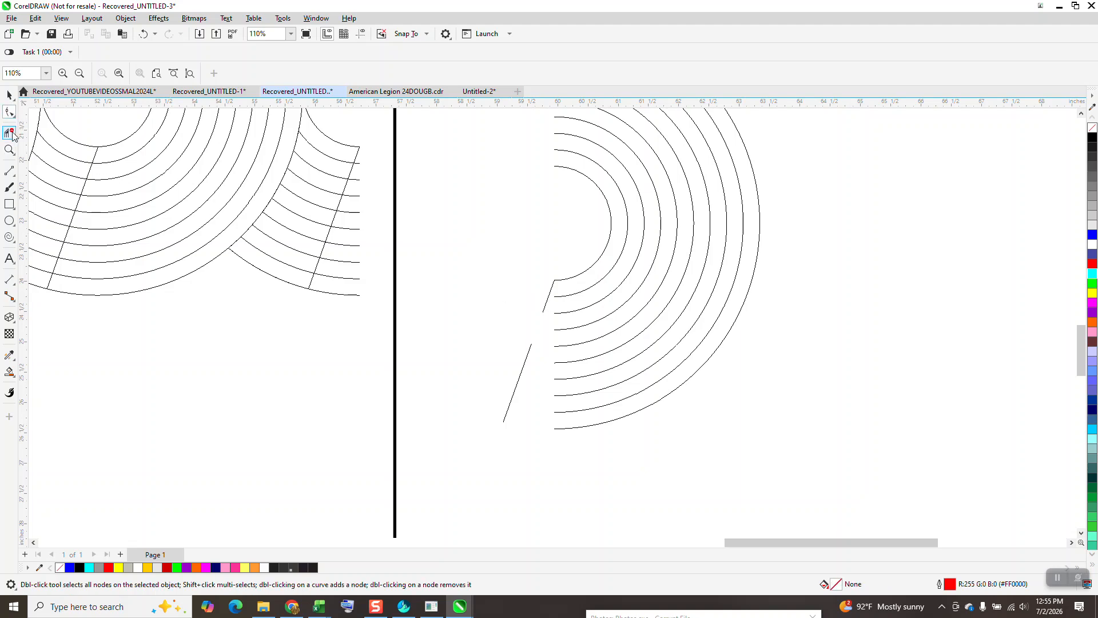
left_click(532, 338)
scroll(516, 338, "down", 3)
left_click(9, 95)
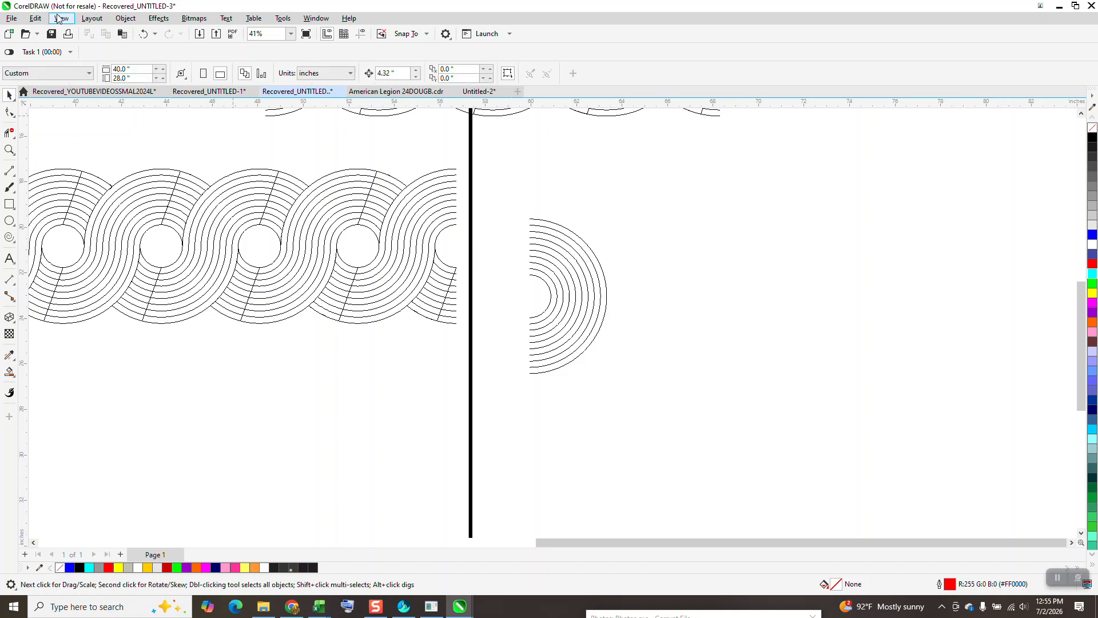
left_click(61, 18)
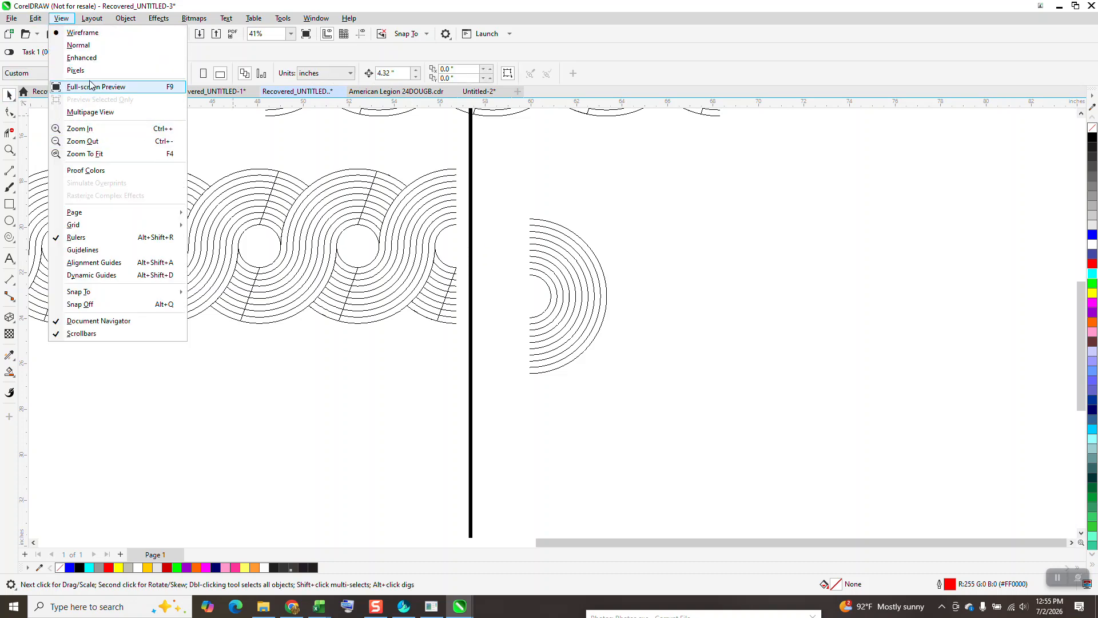
left_click(92, 58)
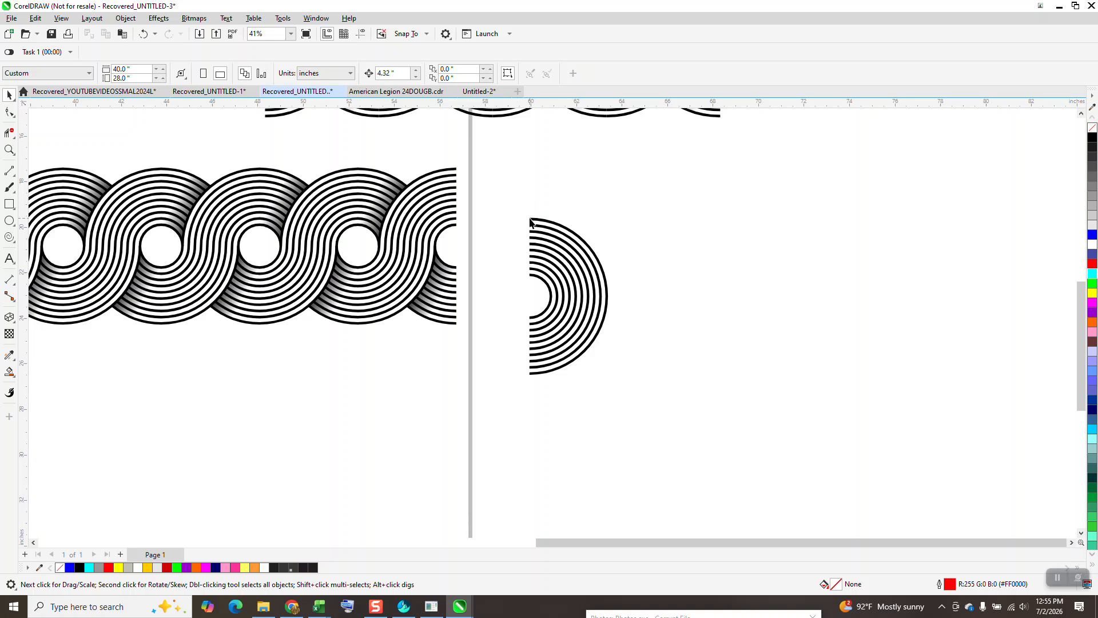
Step: Snap the right half-ring's upper inner corner onto the strip's open right end and review the snapping options
left_click_drag(530, 220, 458, 170)
left_click(485, 151)
left_click(427, 34)
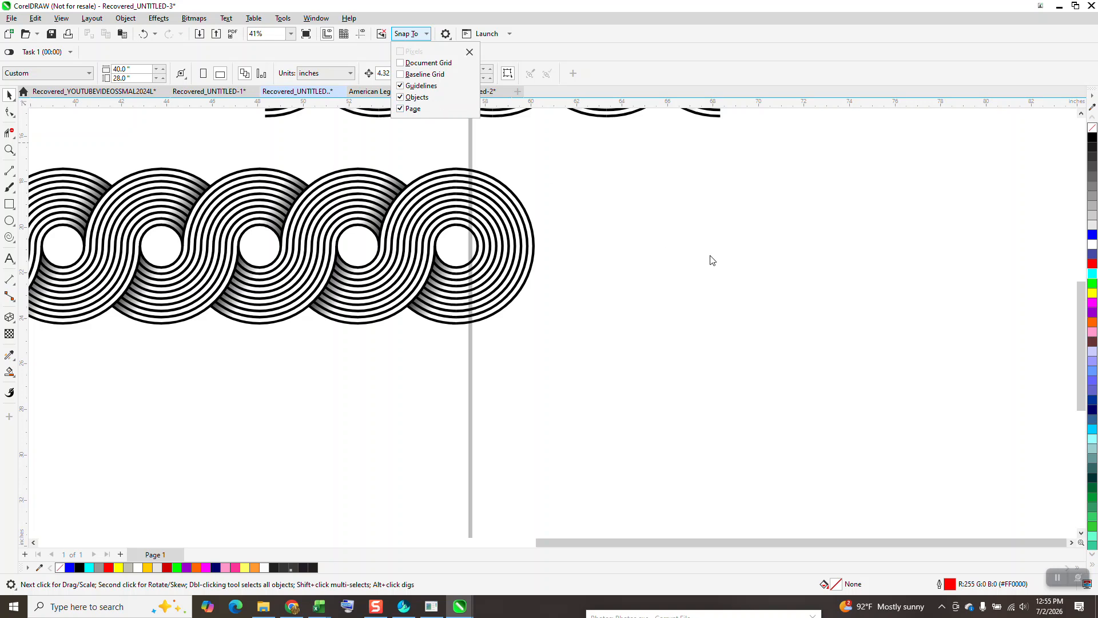
left_click(692, 250)
Step: Select all pieces of the finished ring strip and reposition them together about 2 inches lower
scroll(709, 286, "down", 3)
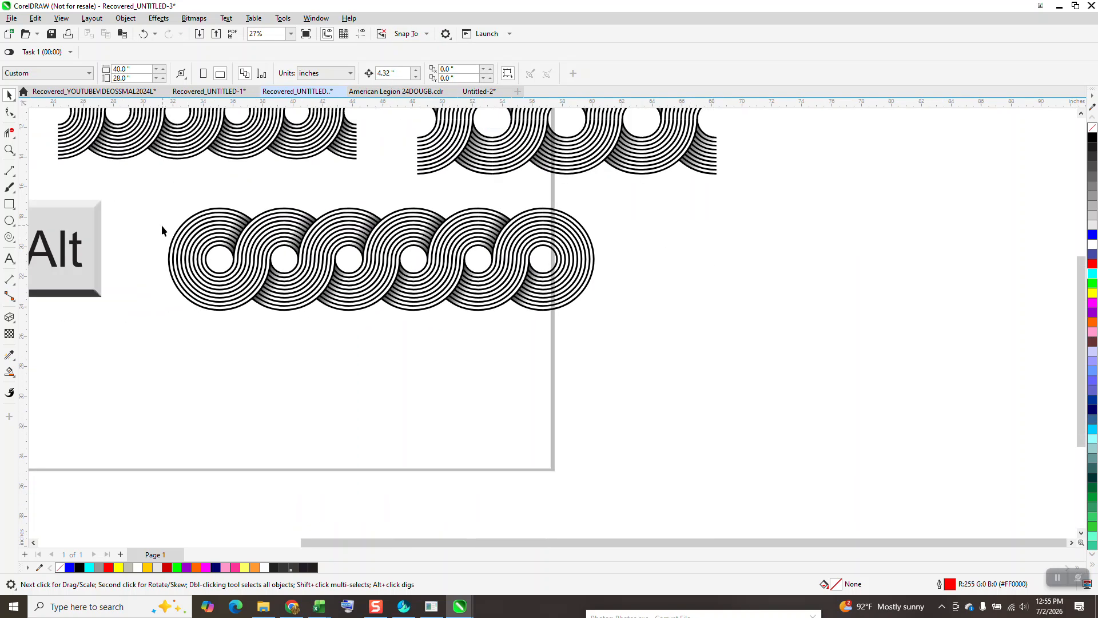
left_click_drag(375, 319, 656, 368)
left_click_drag(384, 263, 393, 368)
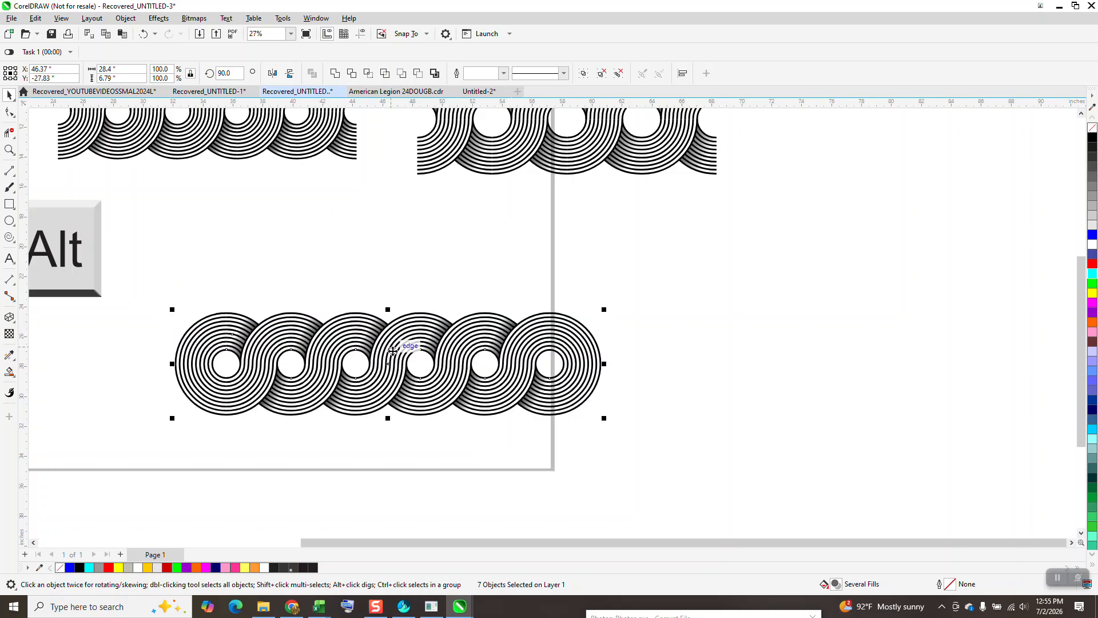
left_click_drag(392, 363, 395, 287)
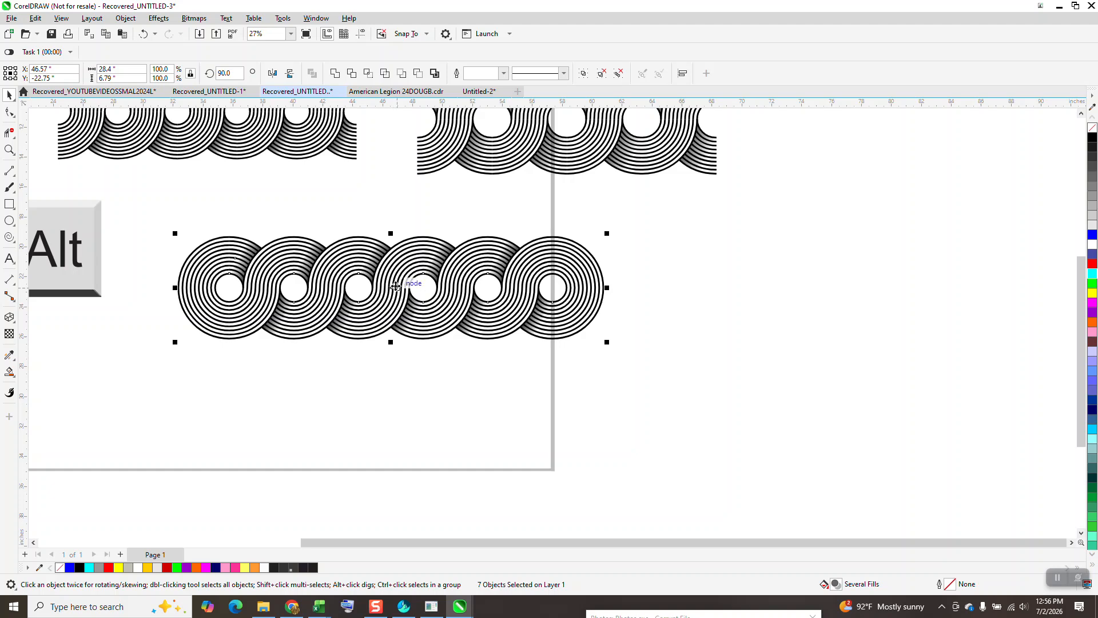
left_click(9, 150)
left_click_drag(294, 225, 482, 333)
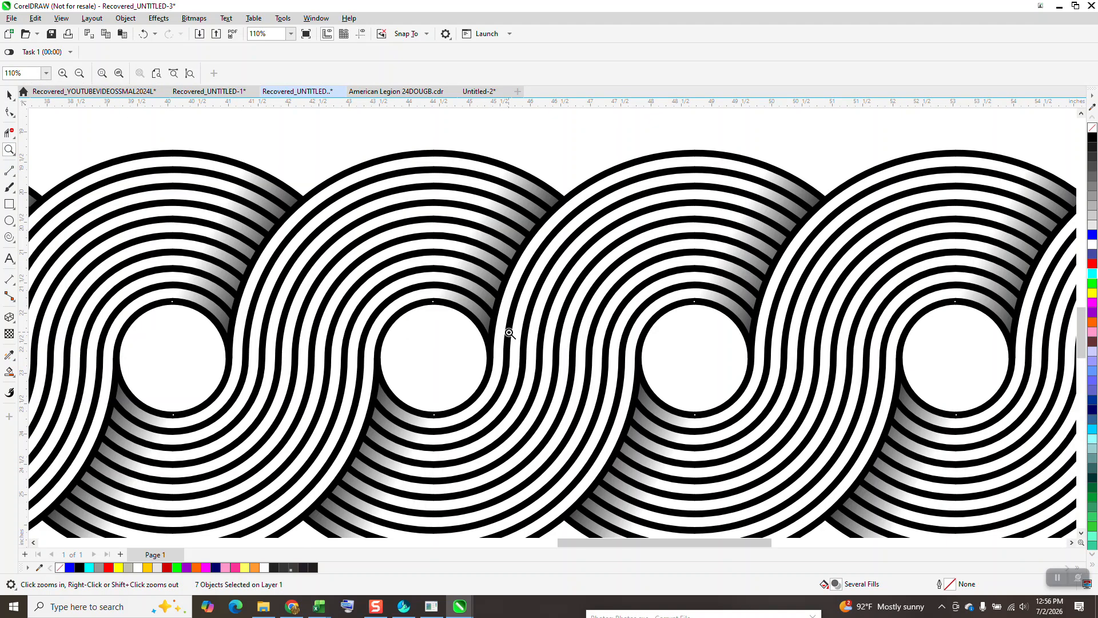
scroll(512, 328, "down", 3)
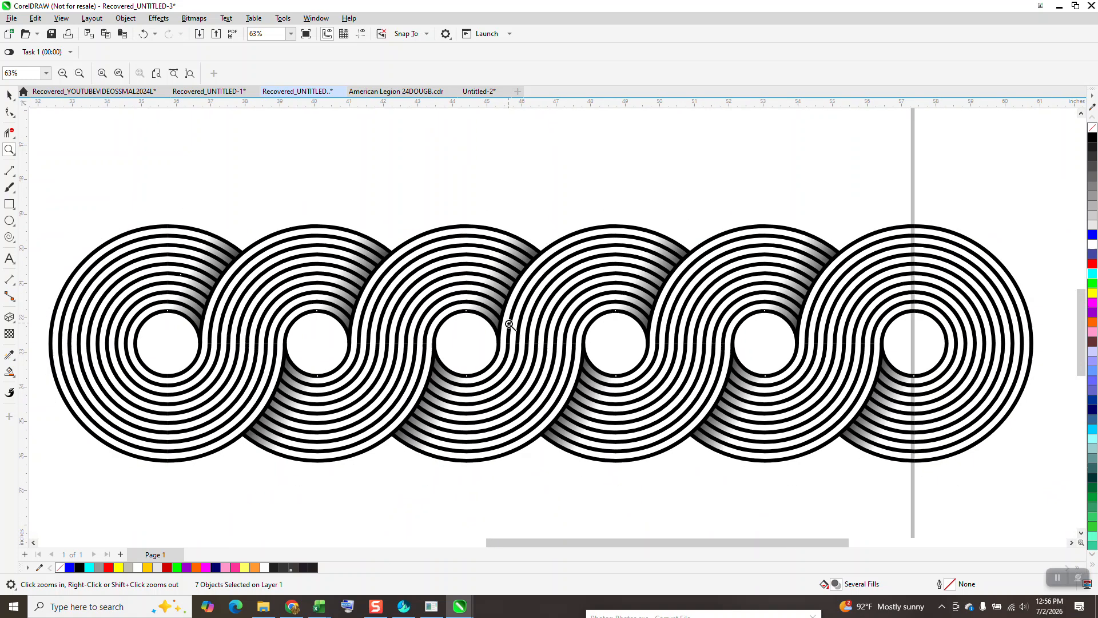